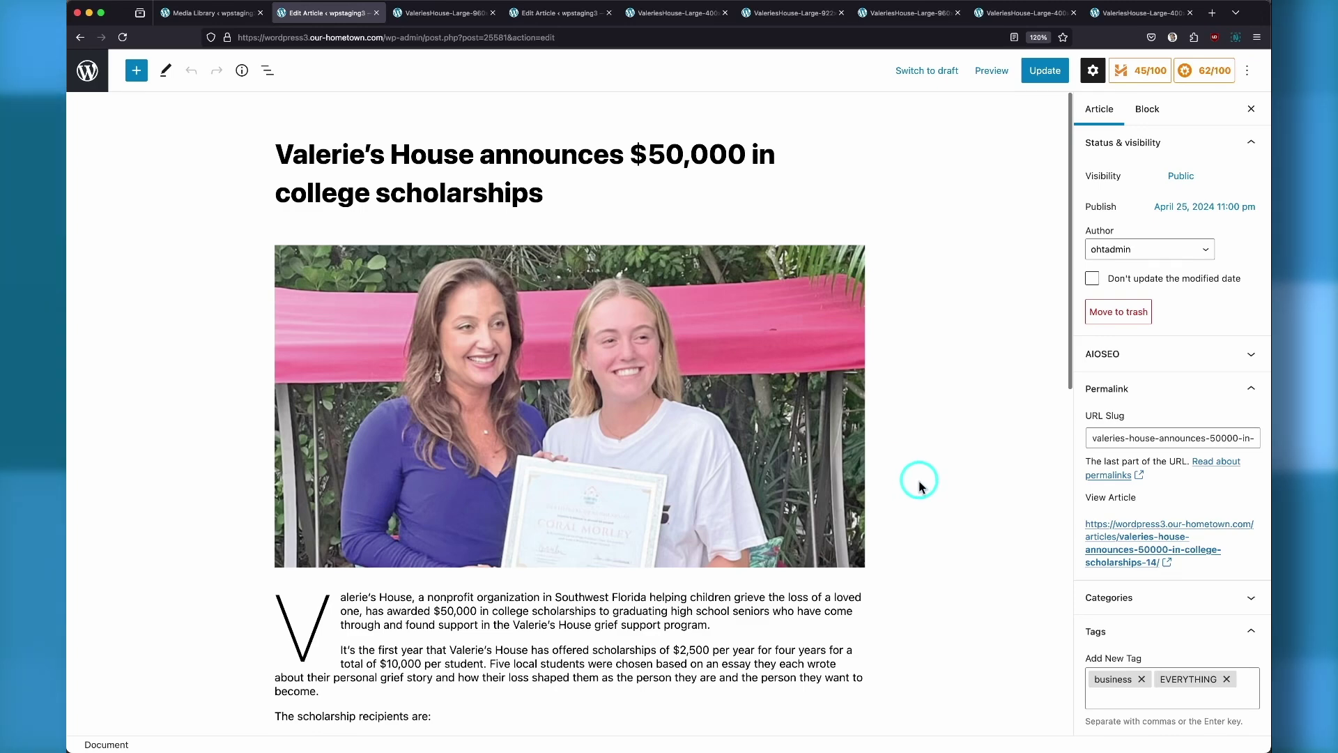
- Open the featured image cropping dialog for the article about Valerie's House college scholarships
scroll(919, 480, down, 2)
scroll(1135, 537, down, 6)
scroll(1132, 542, down, 2)
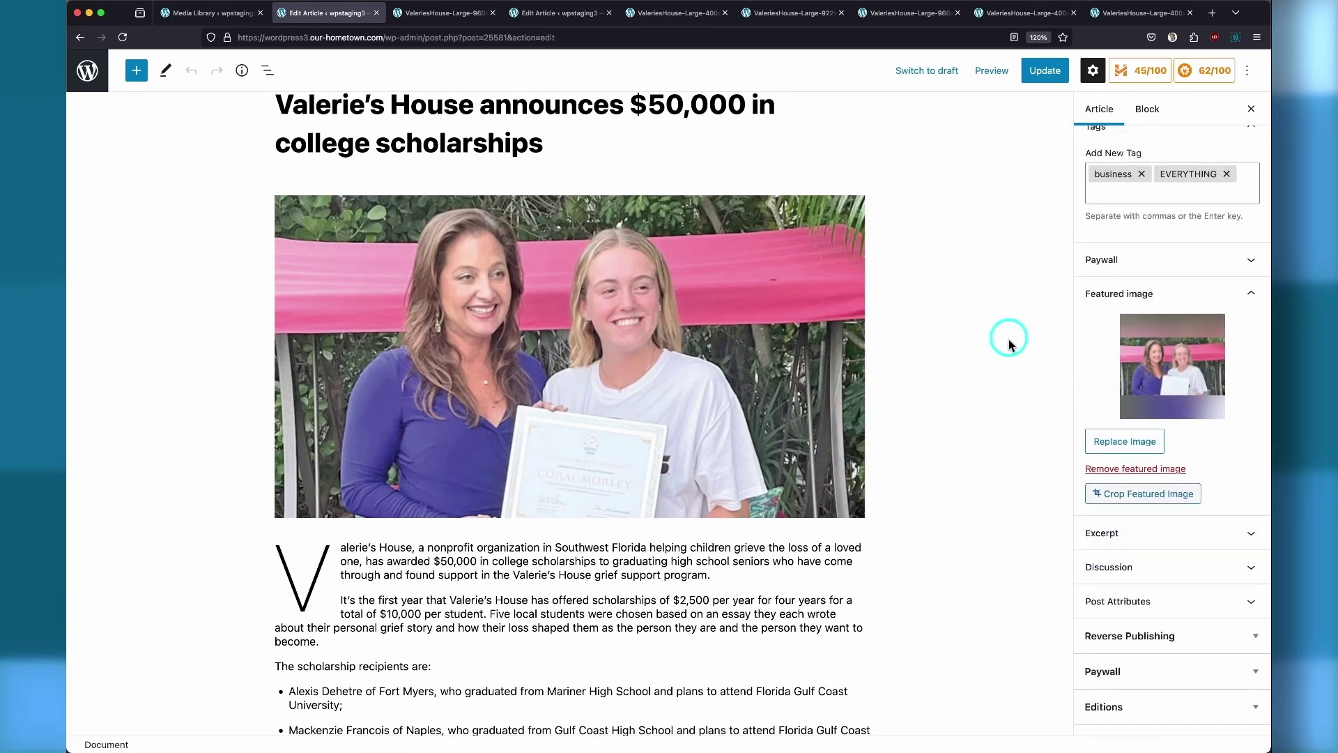
click(1143, 501)
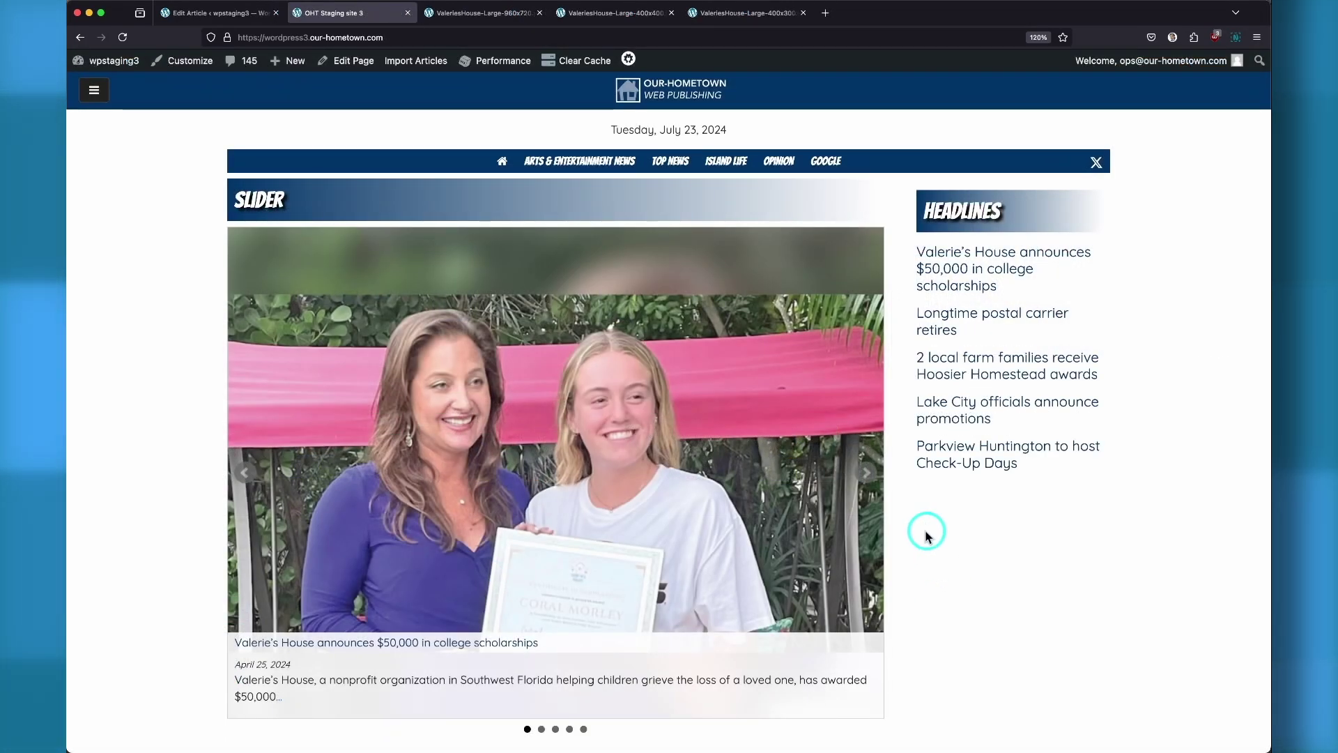
- Examine how the Valerie's House featured image appears in each homepage widget, from the Slider down to Headlines
scroll(945, 629, down, 8)
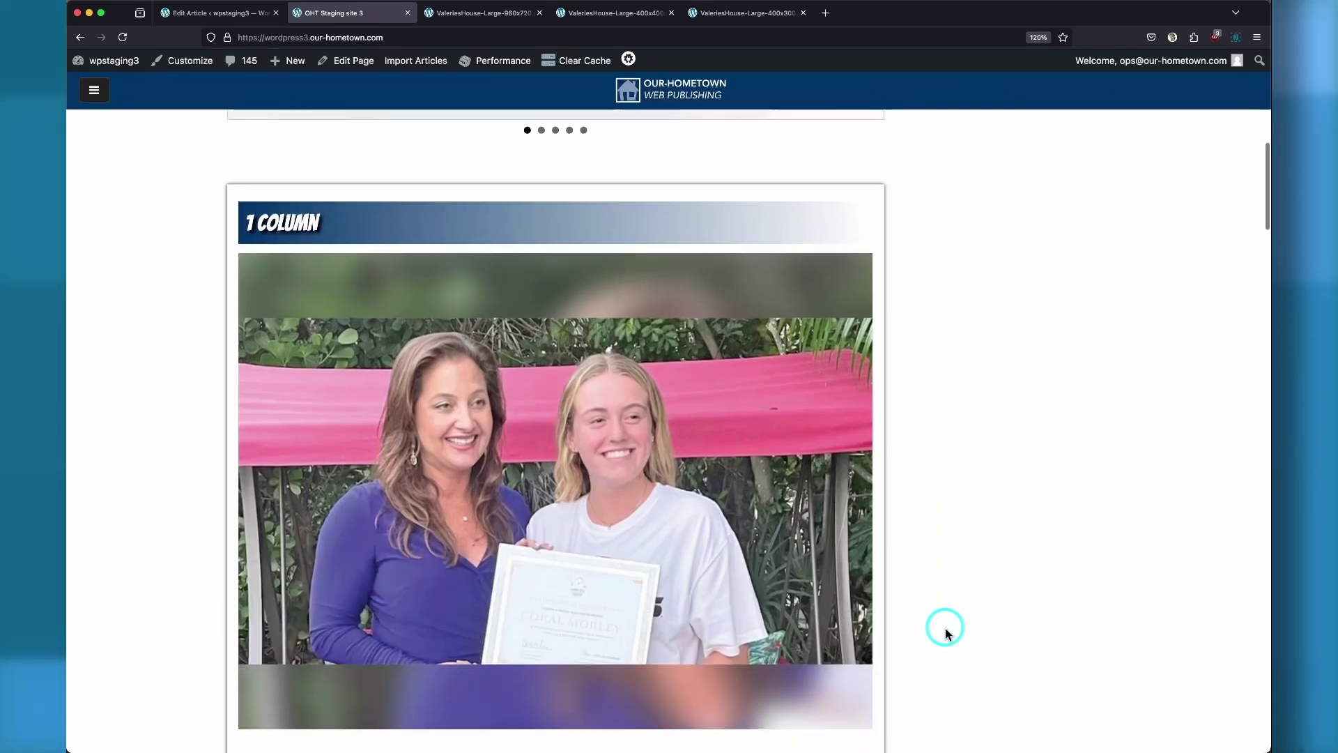
scroll(945, 628, down, 7)
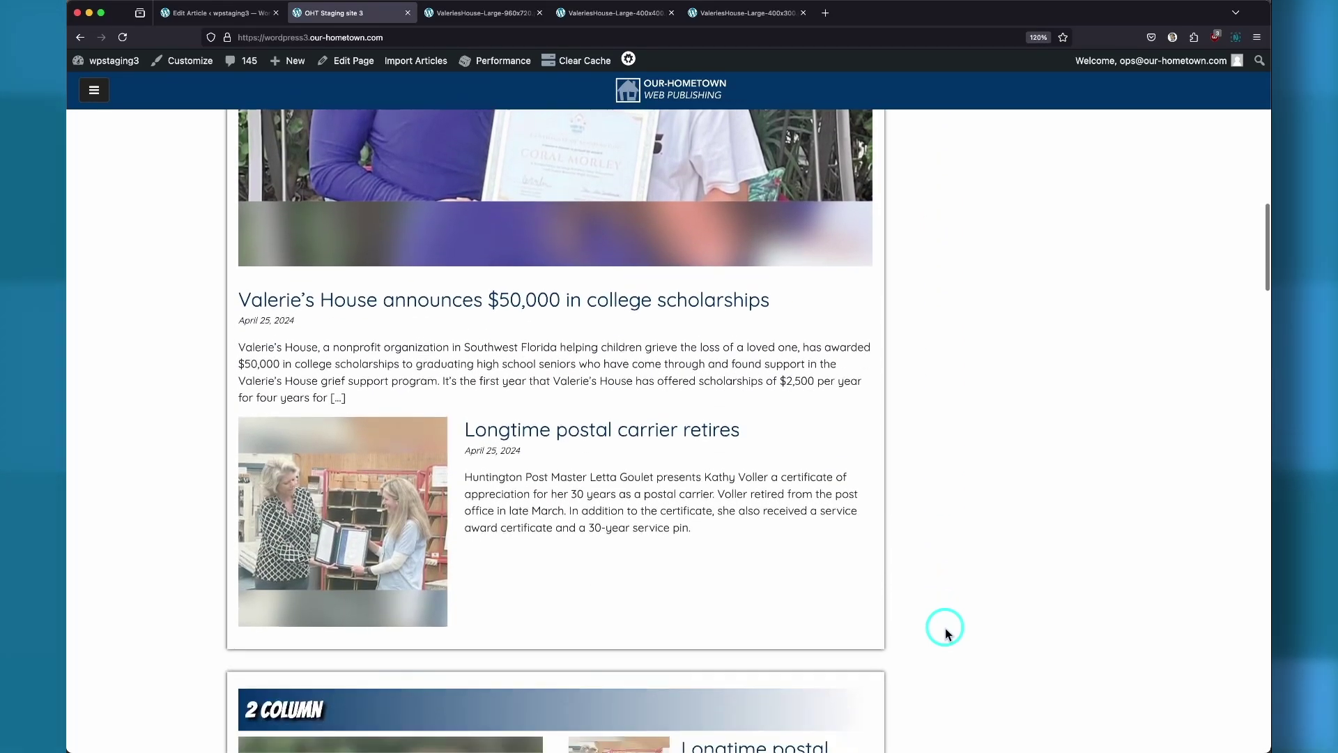
scroll(945, 629, down, 5)
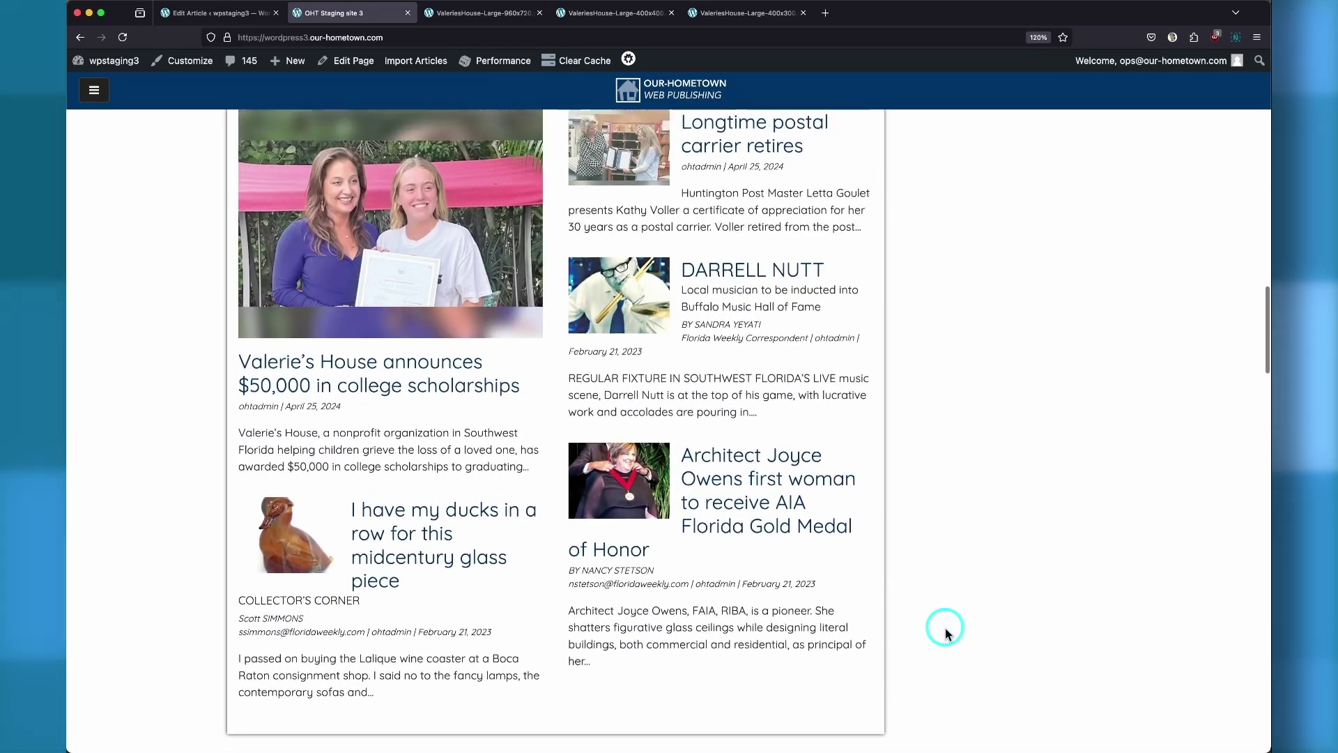
scroll(945, 628, down, 10)
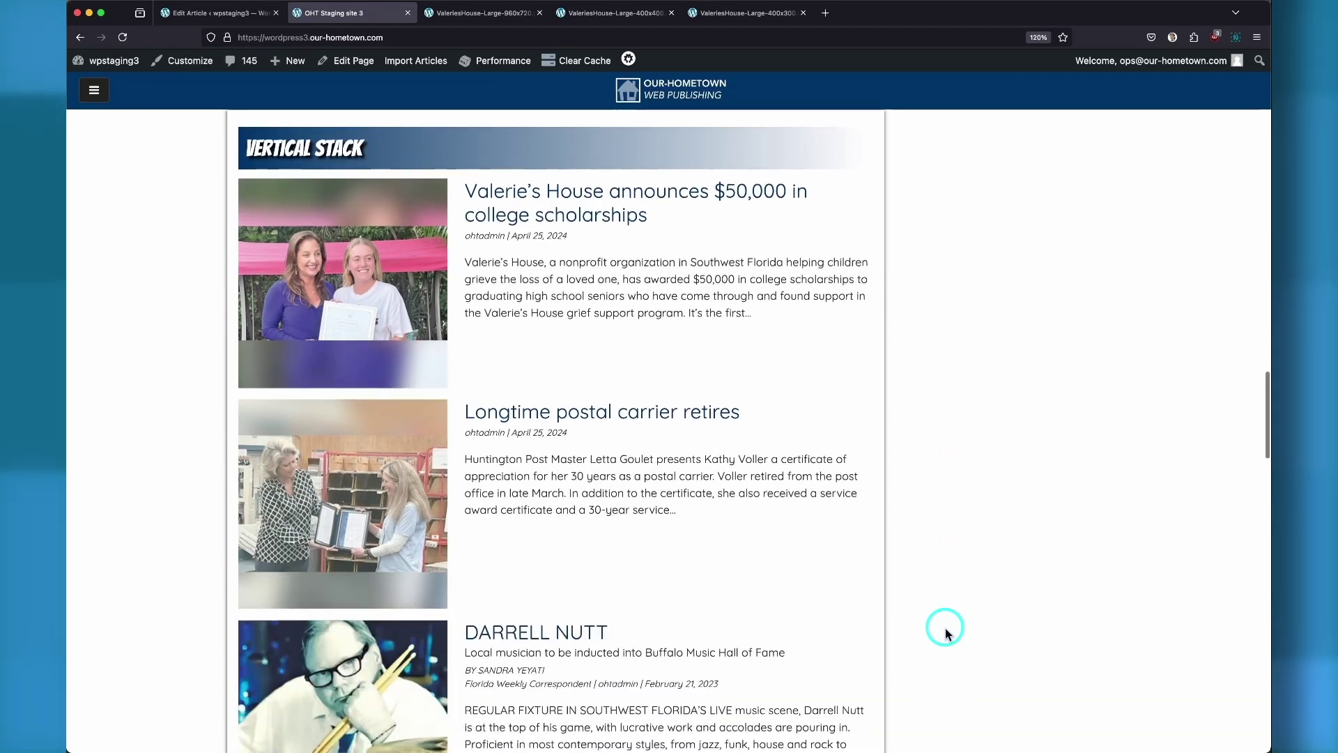
scroll(944, 628, down, 12)
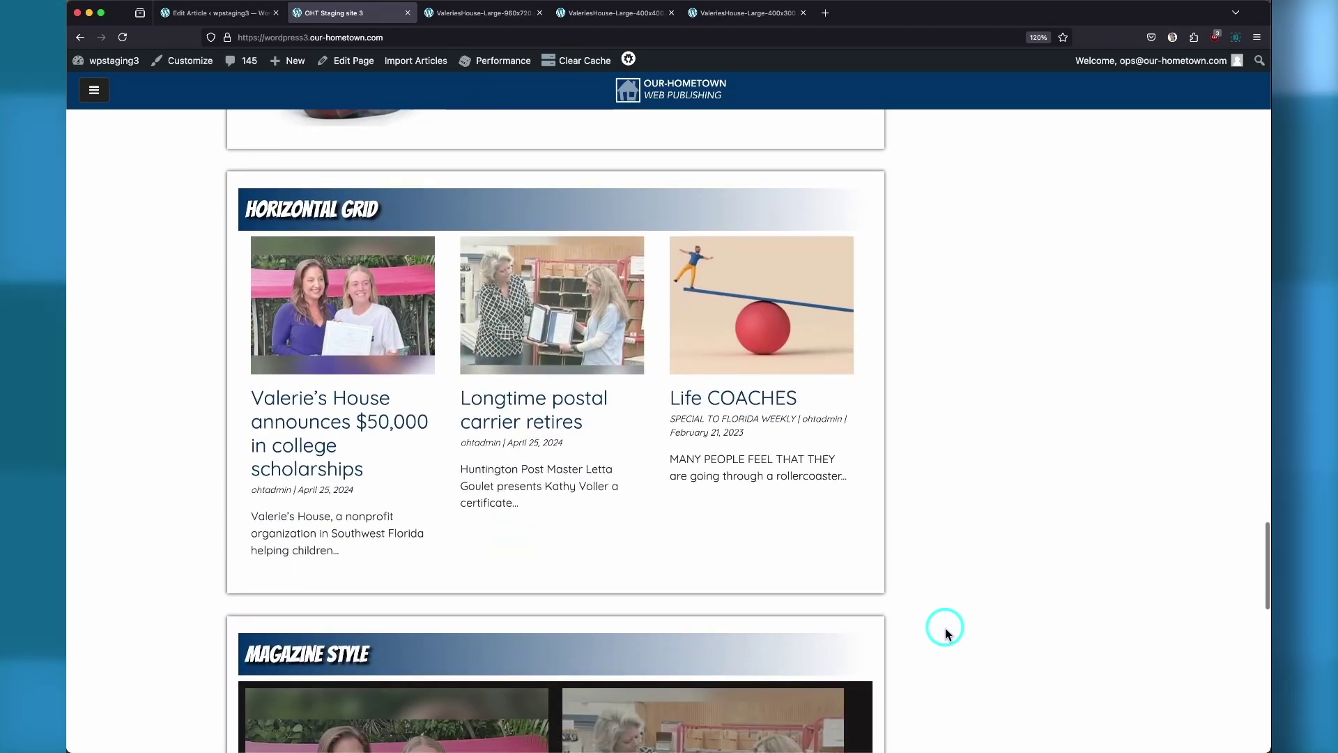
scroll(945, 629, down, 9)
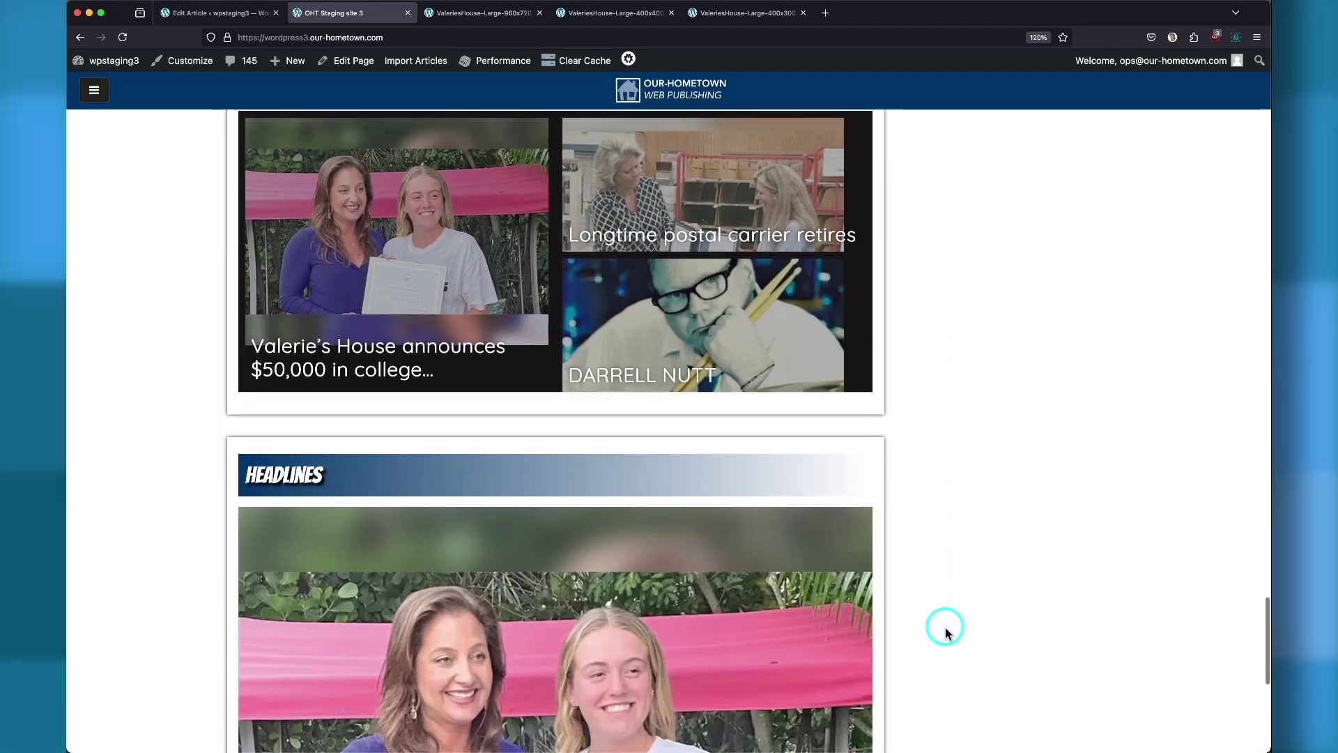
scroll(945, 627, down, 2)
scroll(945, 627, up, 9)
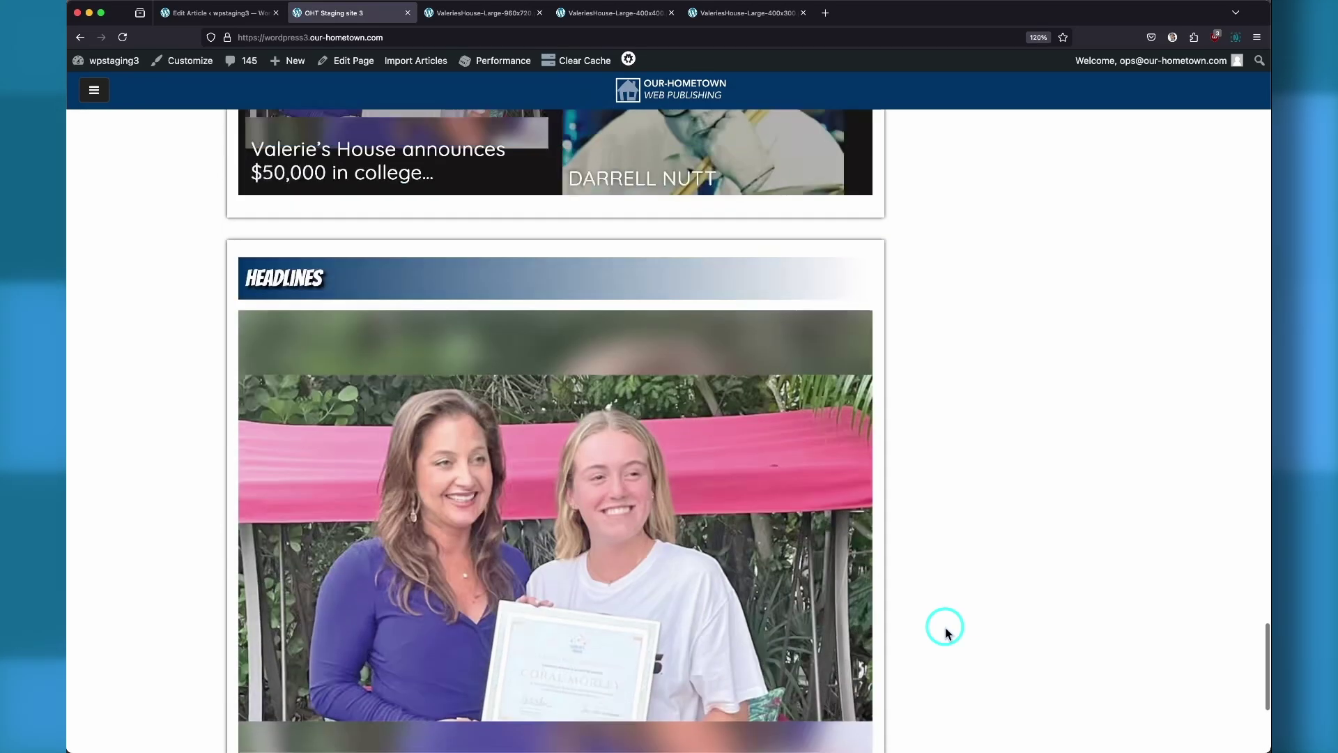
scroll(945, 627, up, 20)
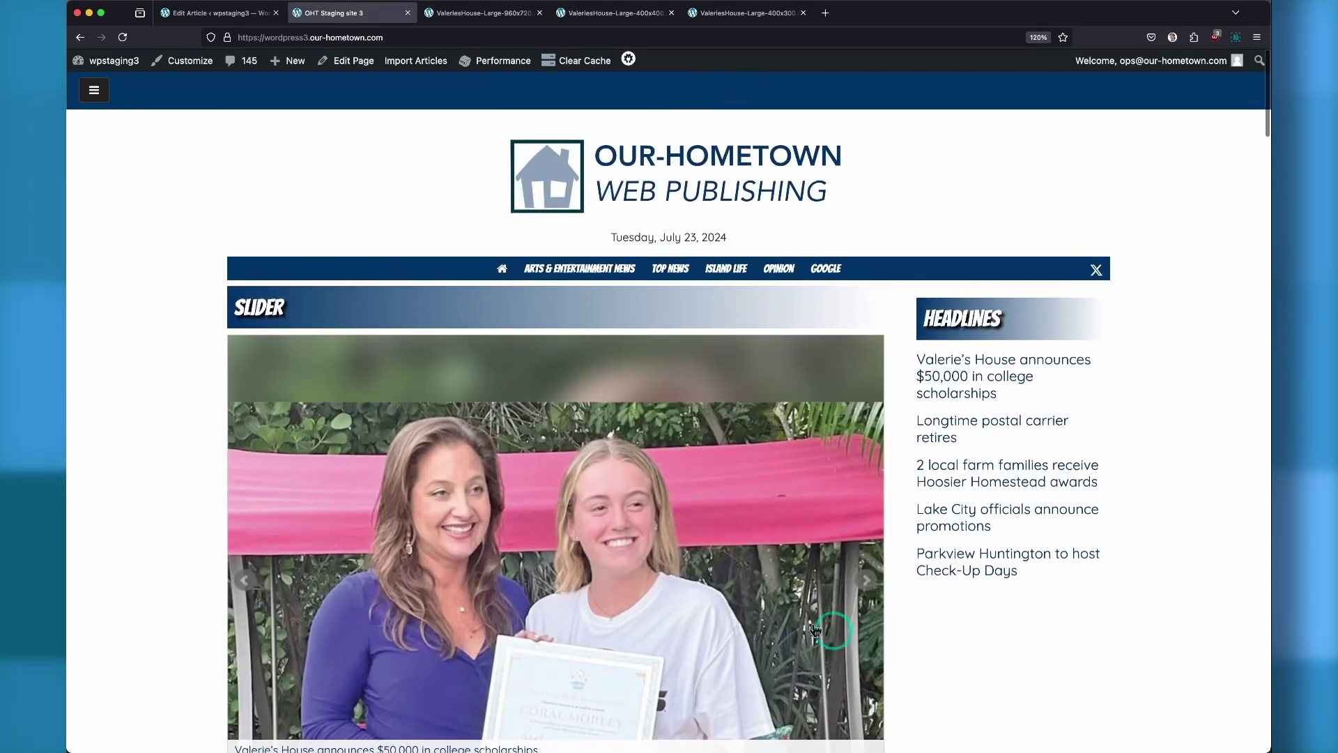
scroll(548, 286, down, 1)
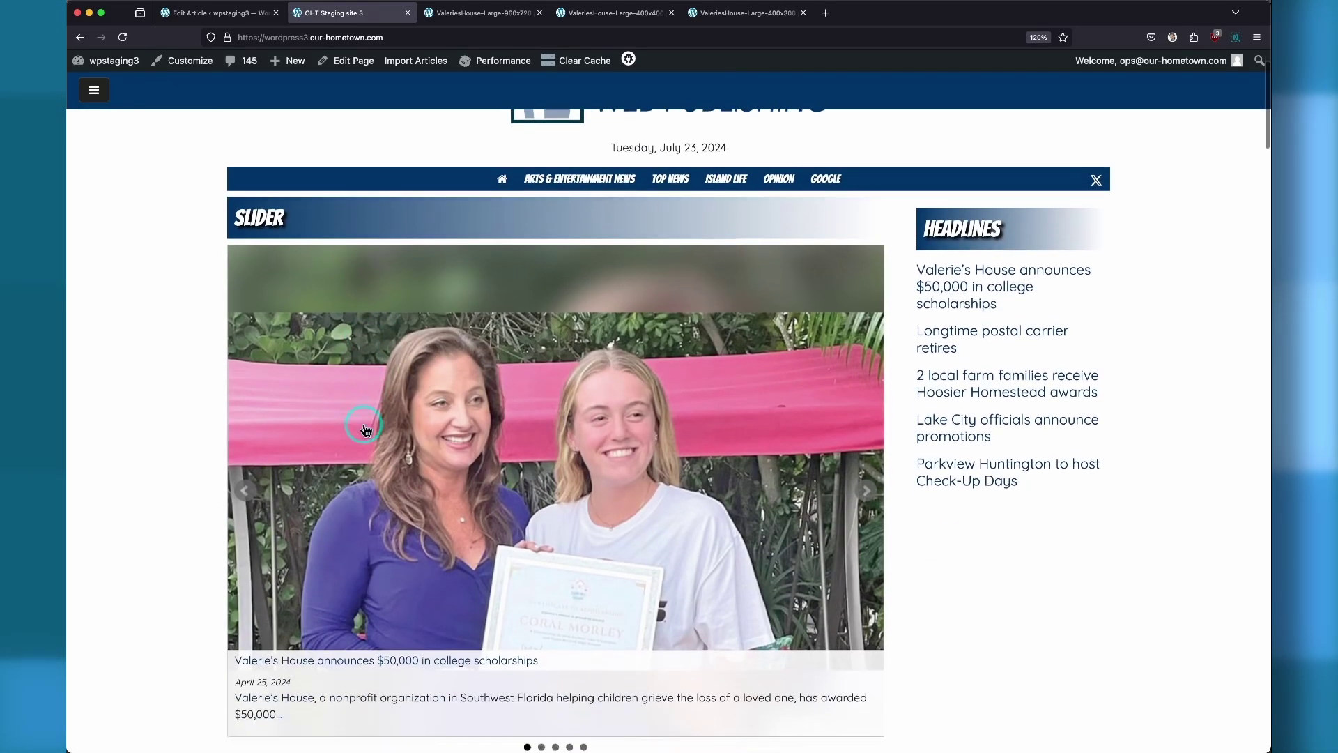
- Compare the 960x720 version of the featured image with its display in the 1 Column and 2 Column widgets
click(480, 12)
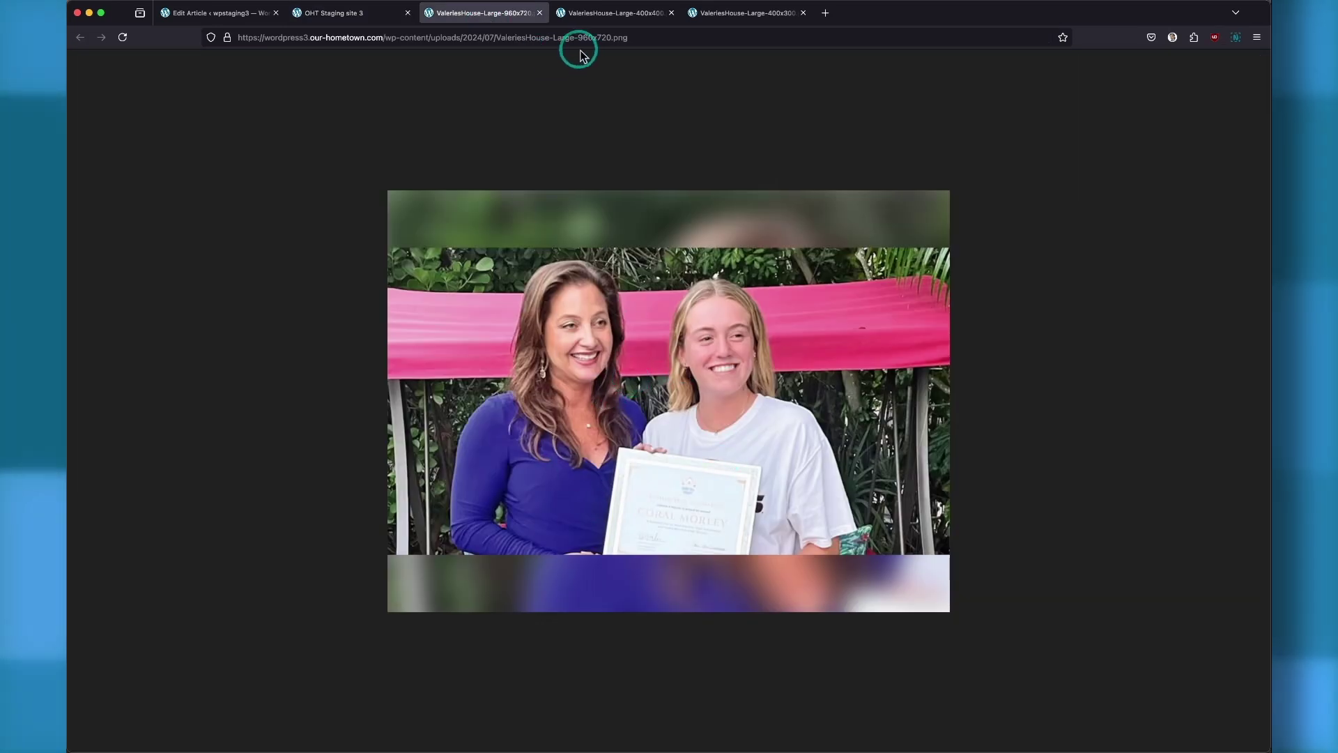
key(ctrl+shift+Tab)
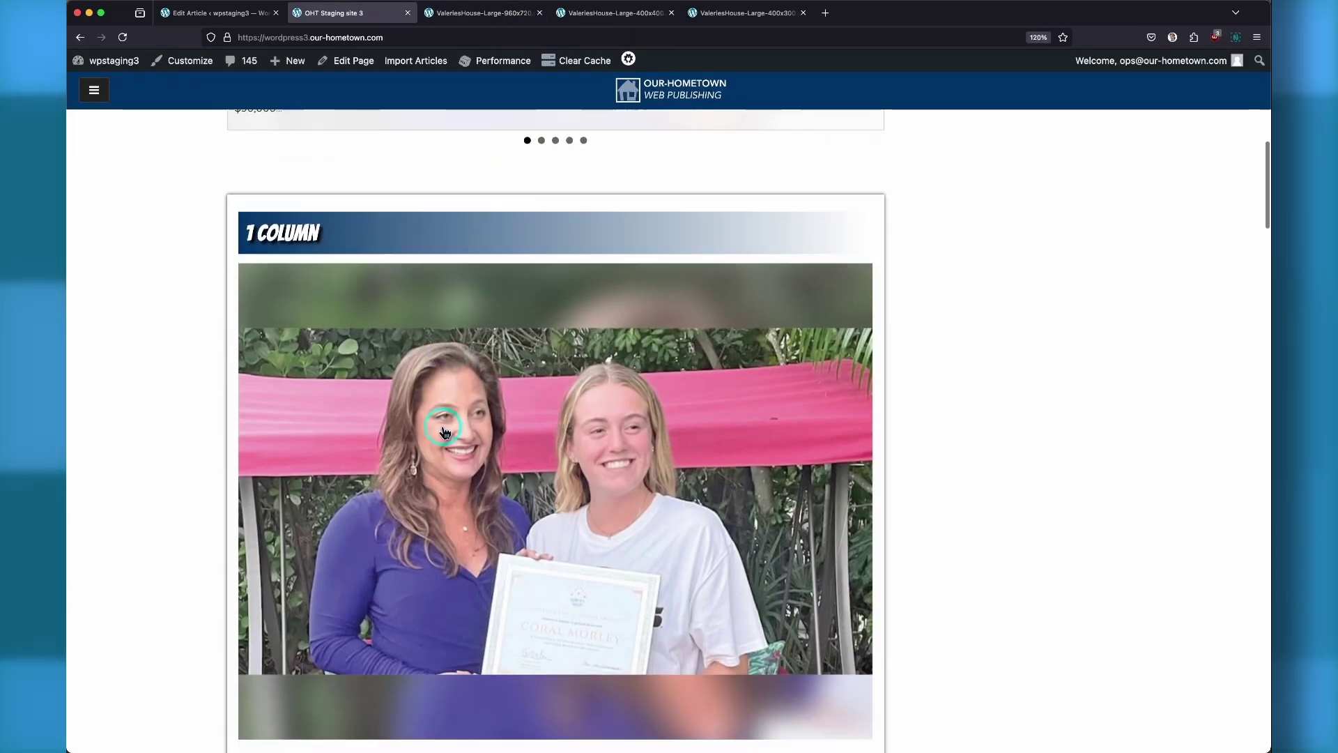
scroll(444, 432, down, 2)
scroll(445, 432, down, 10)
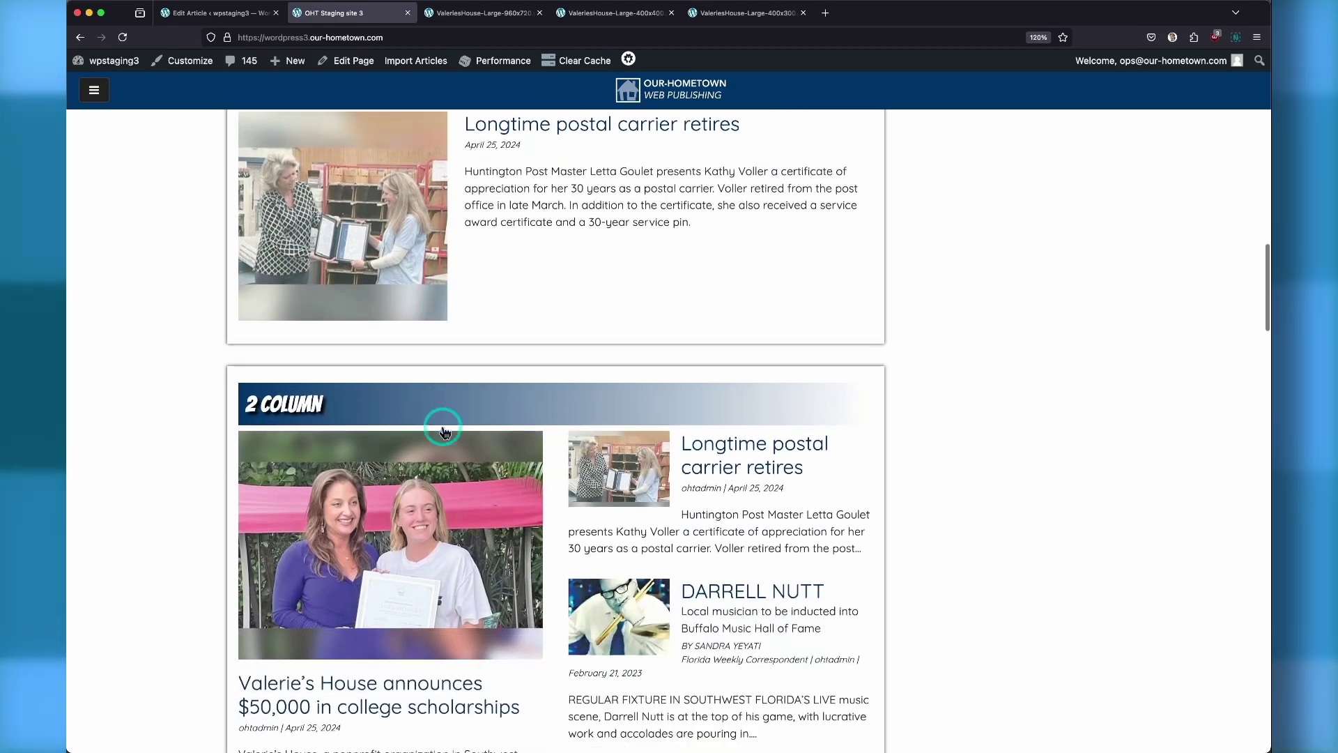
- Compare the 400x400 image with the Vertical Stack widget and the 400x300 image with the Horizontal Grid widget
scroll(444, 432, down, 9)
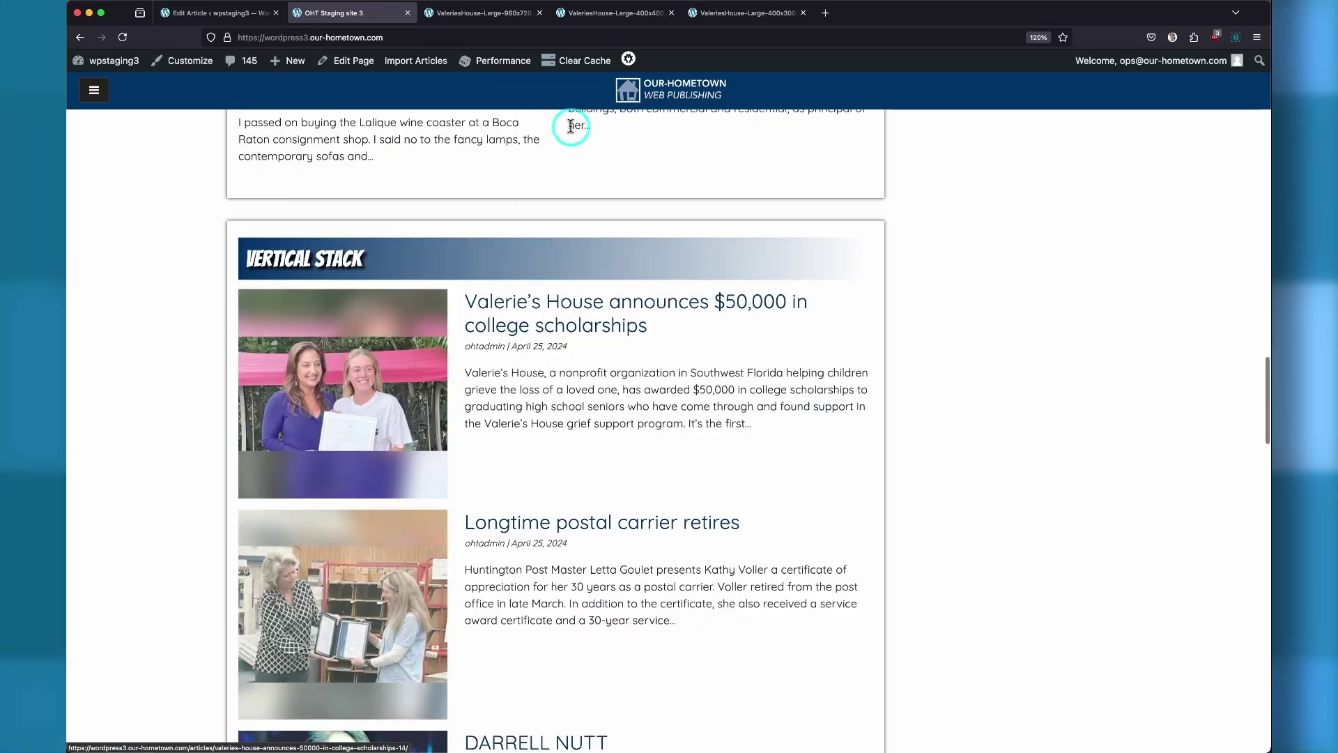
click(613, 17)
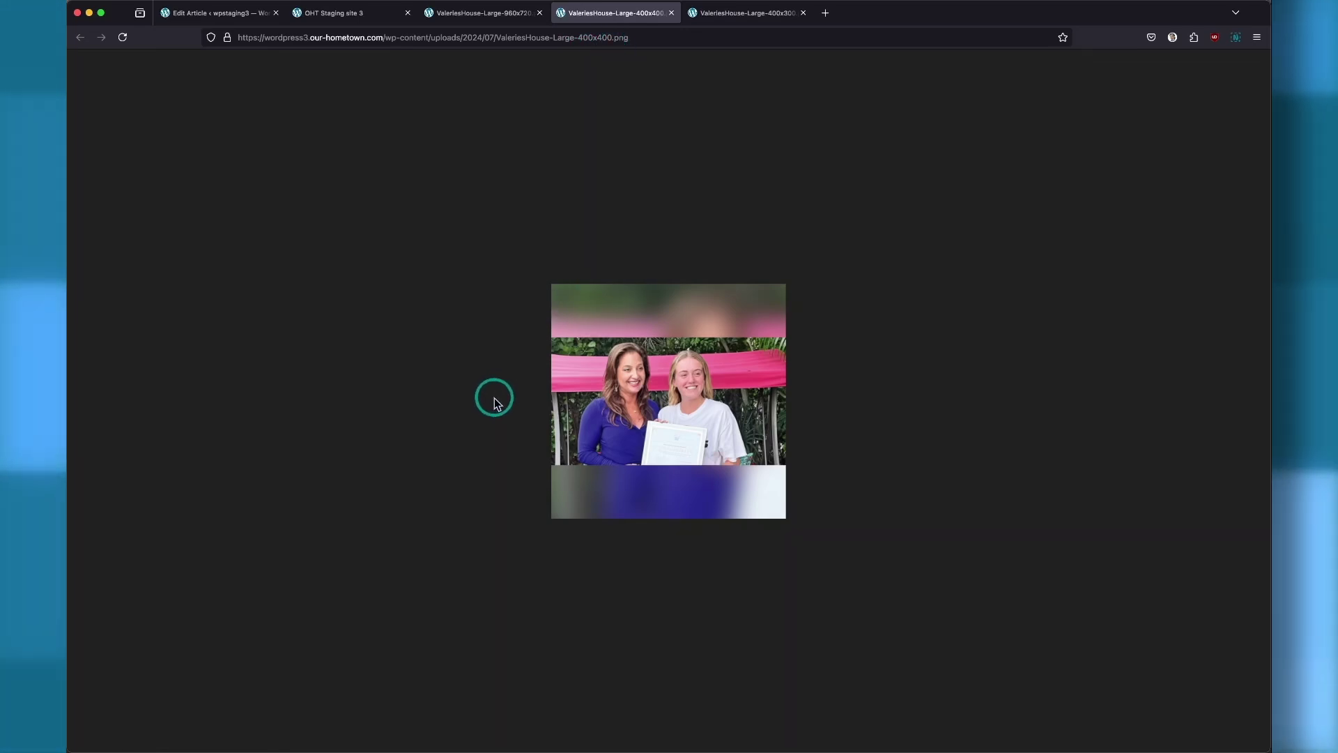
key(super+2)
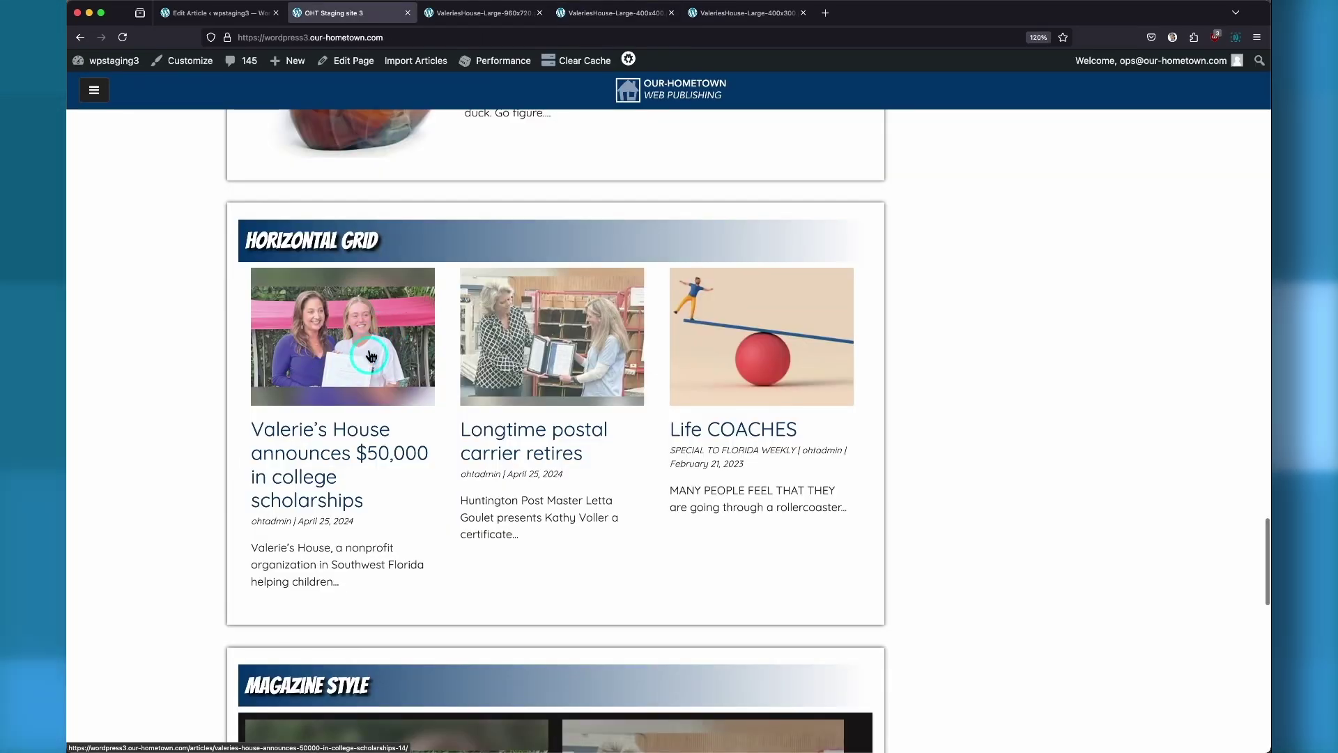
click(739, 17)
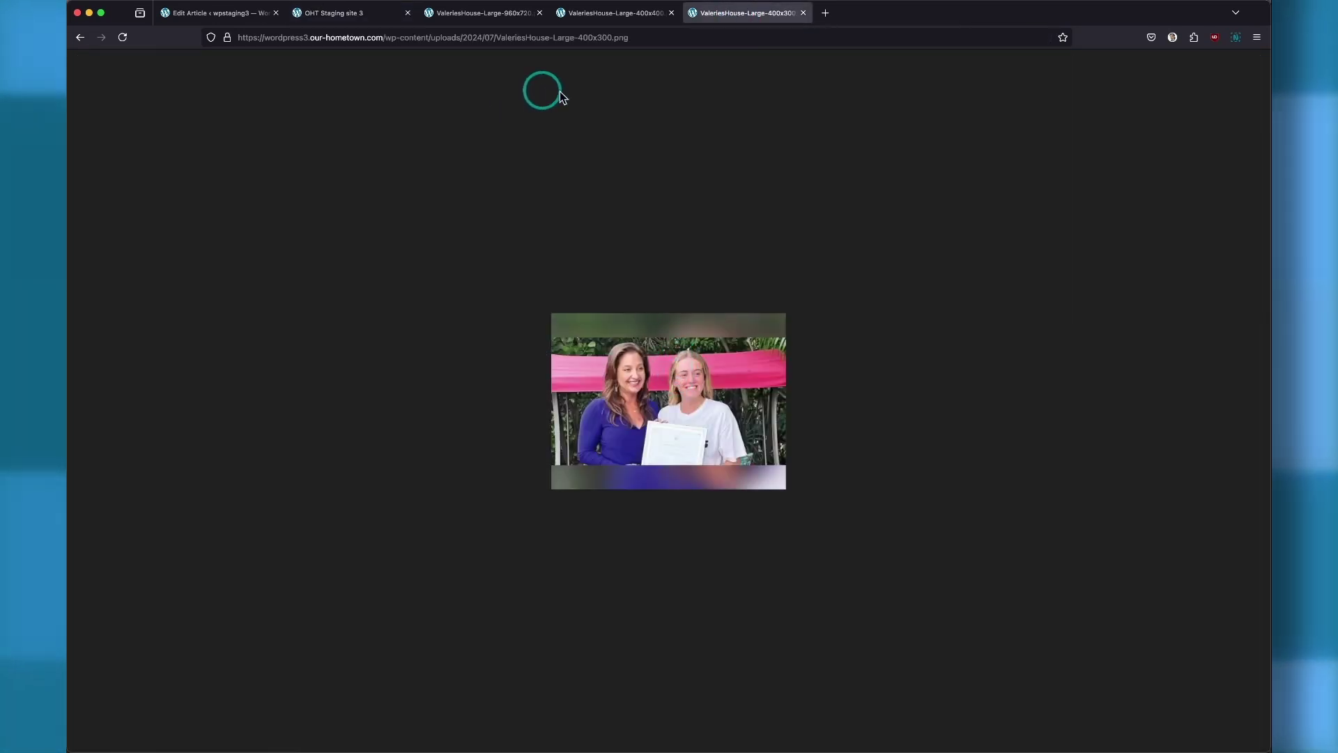
click(377, 16)
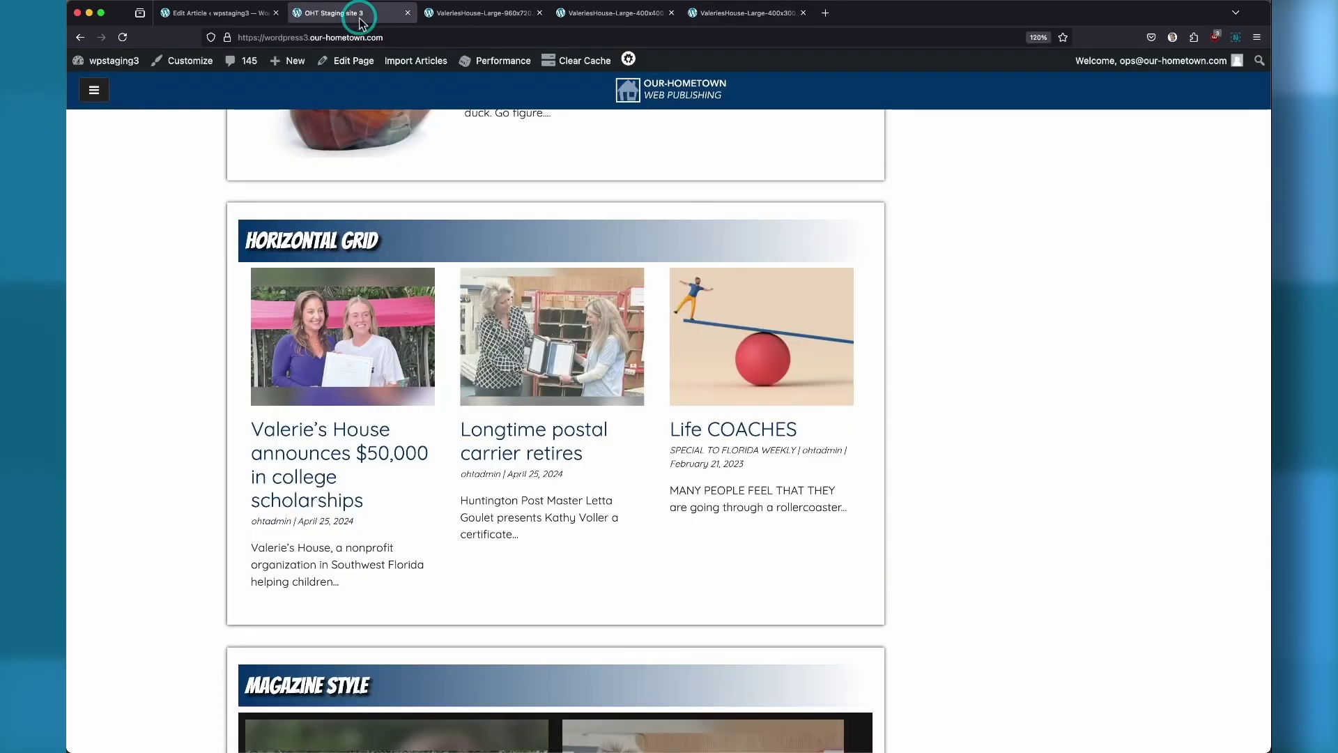
- Check the featured image in the Magazine Style and Headlines widgets against the 960x720 version
scroll(377, 411, down, 5)
scroll(374, 409, down, 2)
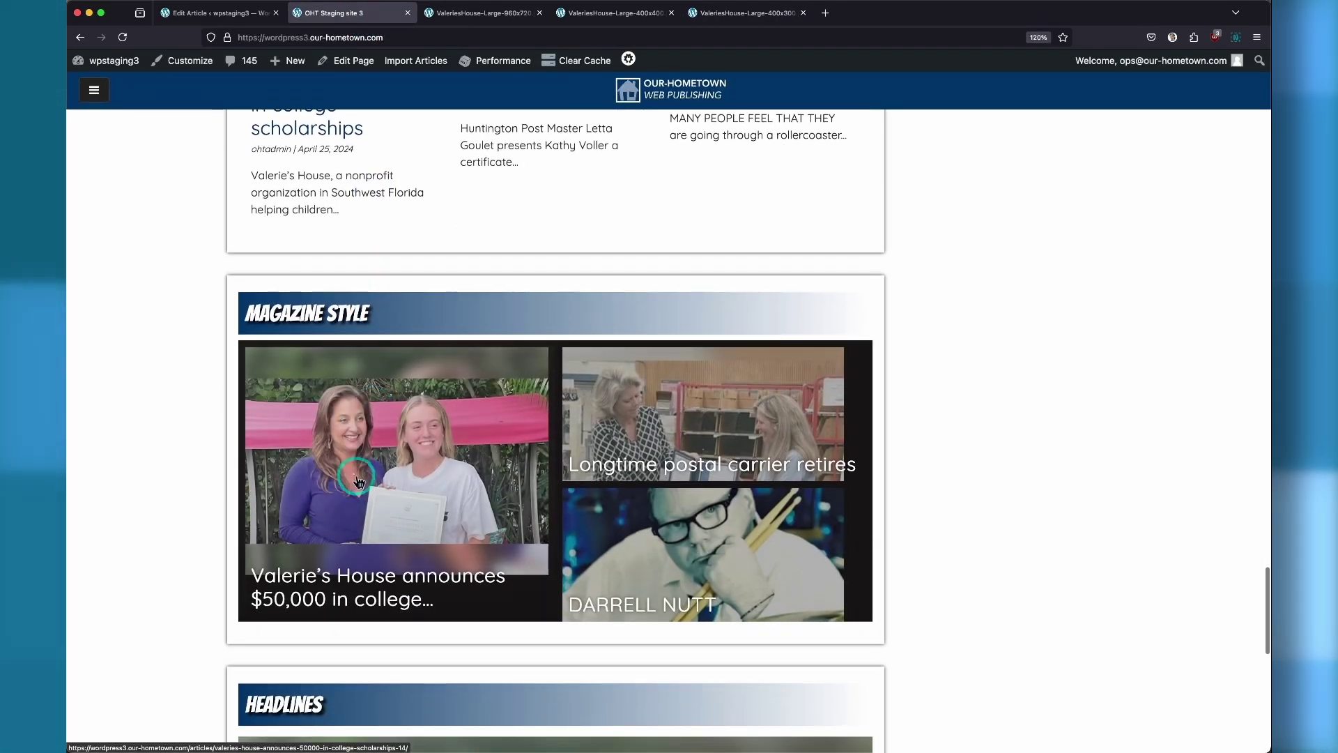
scroll(359, 483, down, 4)
scroll(358, 484, down, 5)
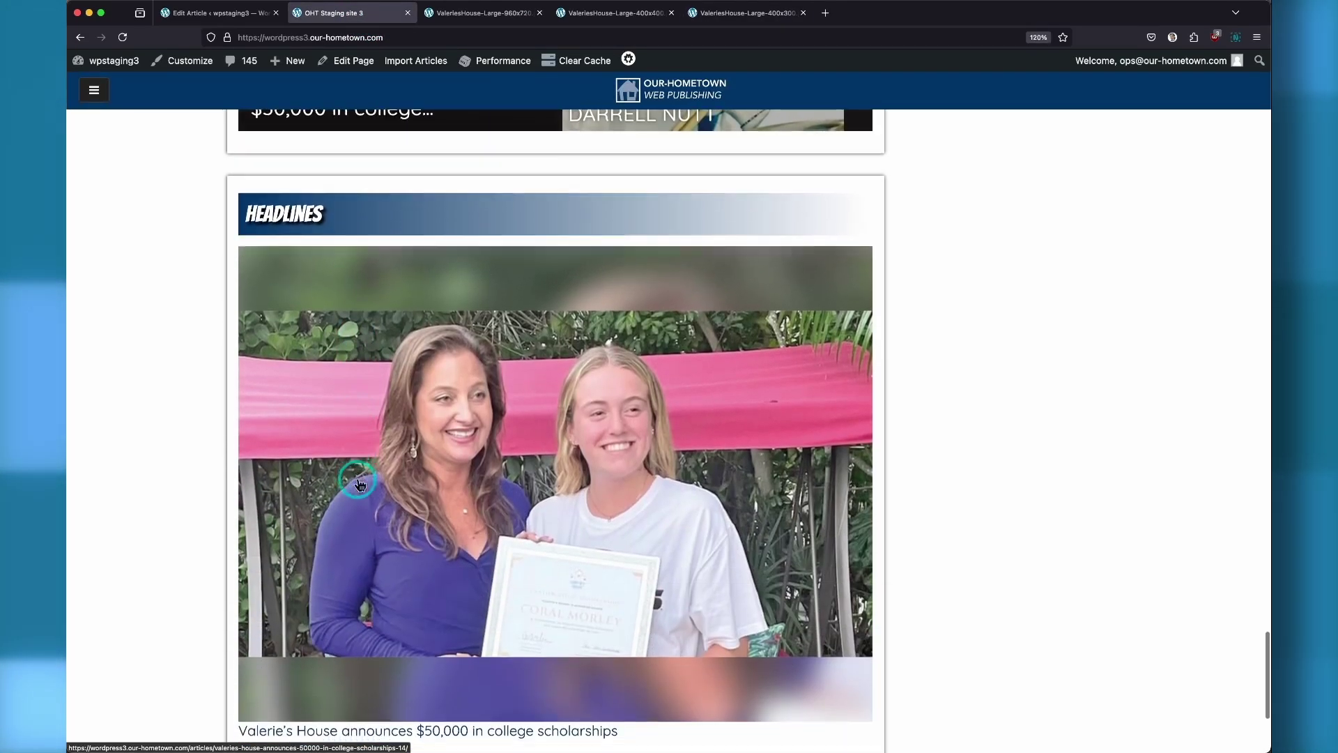
scroll(429, 479, down, 2)
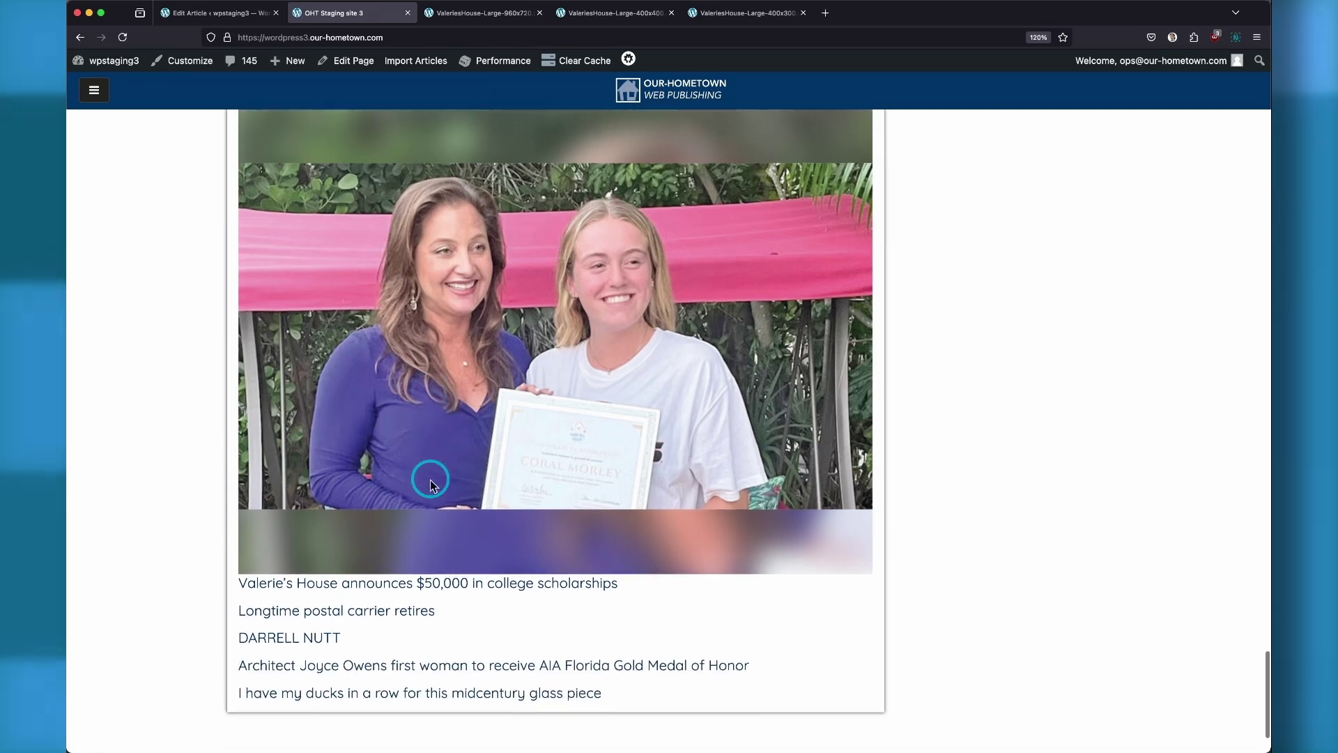
scroll(429, 480, up, 2)
click(488, 13)
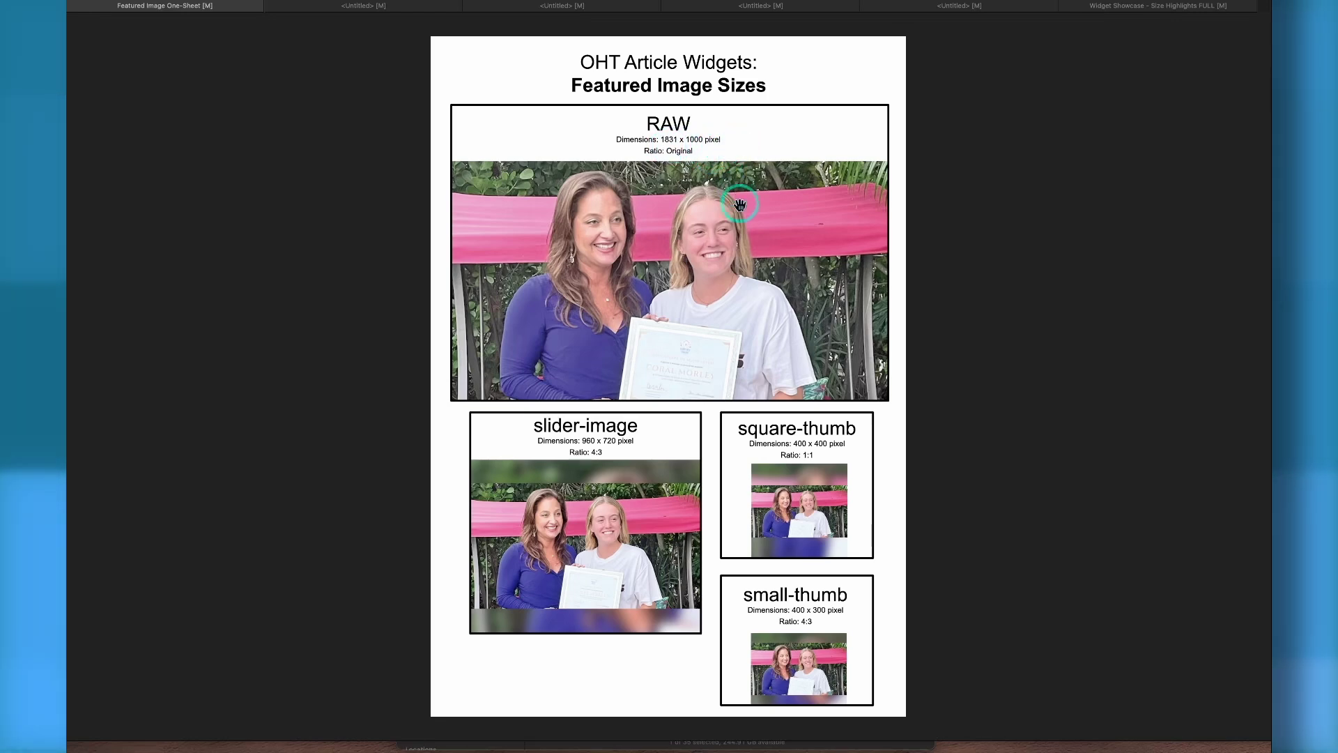
- Examine the slider-image, square-thumb and small-thumb dimensions and ratios on the Featured Image Sizes one-sheet
scroll(365, 495, down, 2)
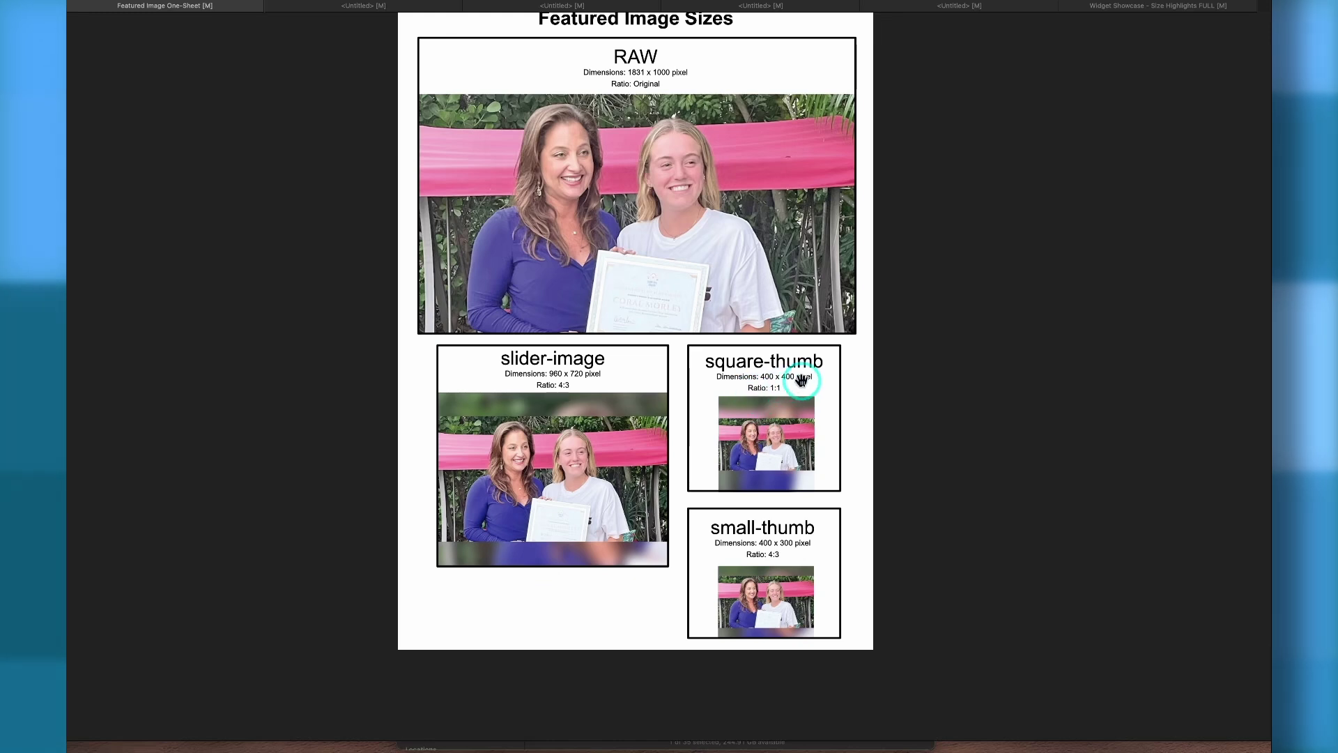
scroll(767, 501, down, 2)
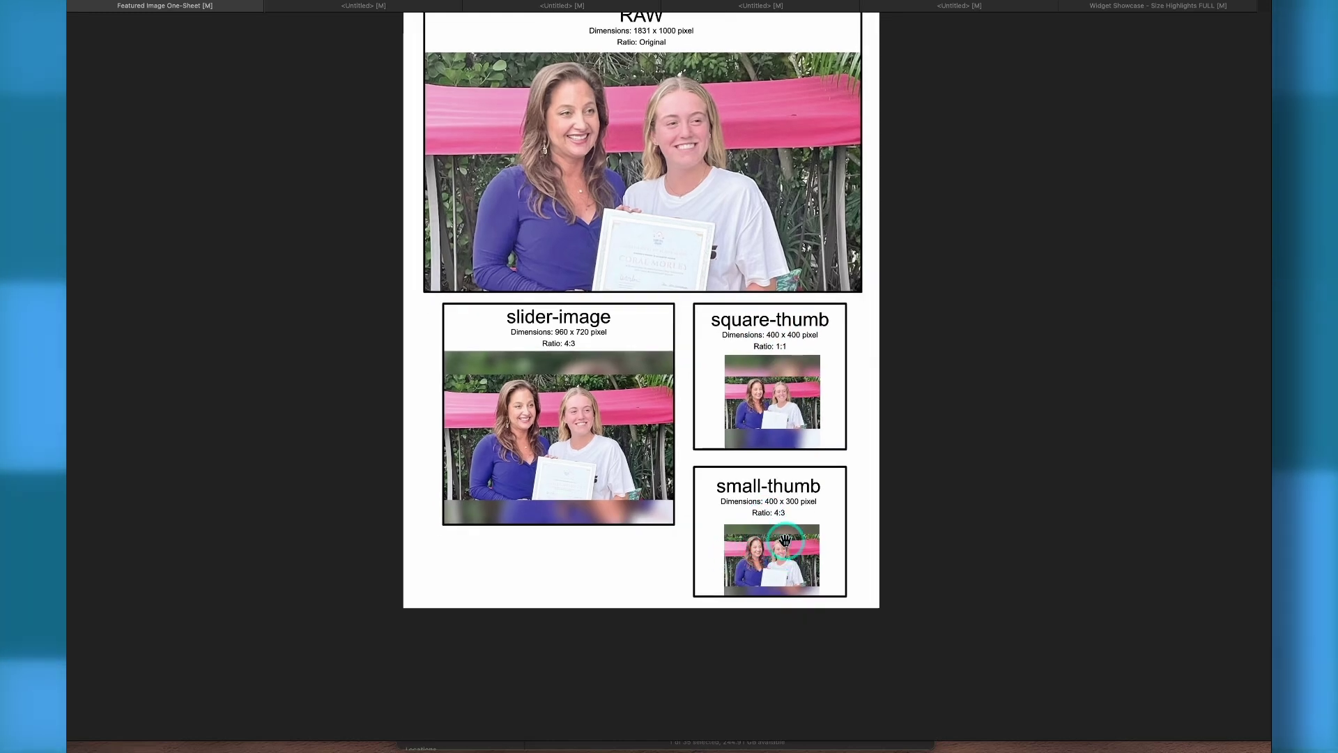
scroll(771, 487, up, 3)
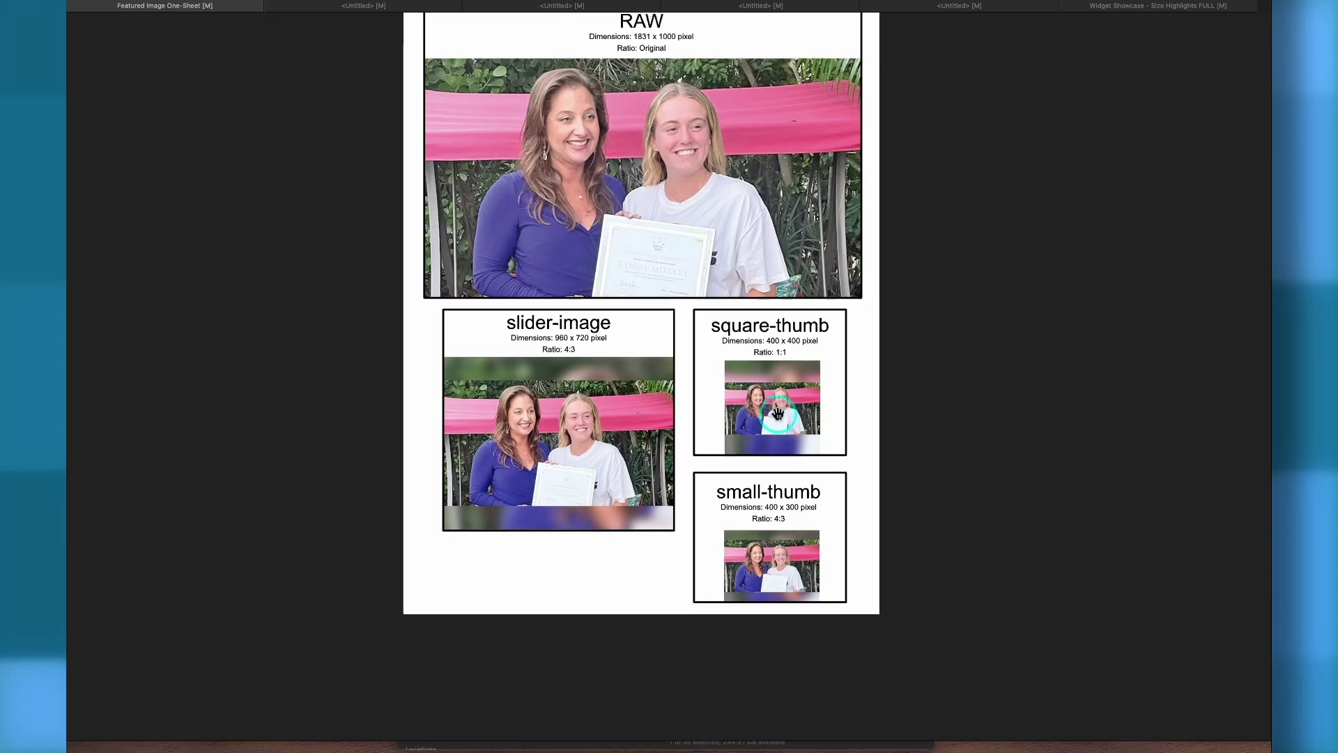
- Switch back to the article's Crop Featured Image dialog in the browser and locate the slider-image, square-thumb and small-thumb sizes
key(super+Tab)
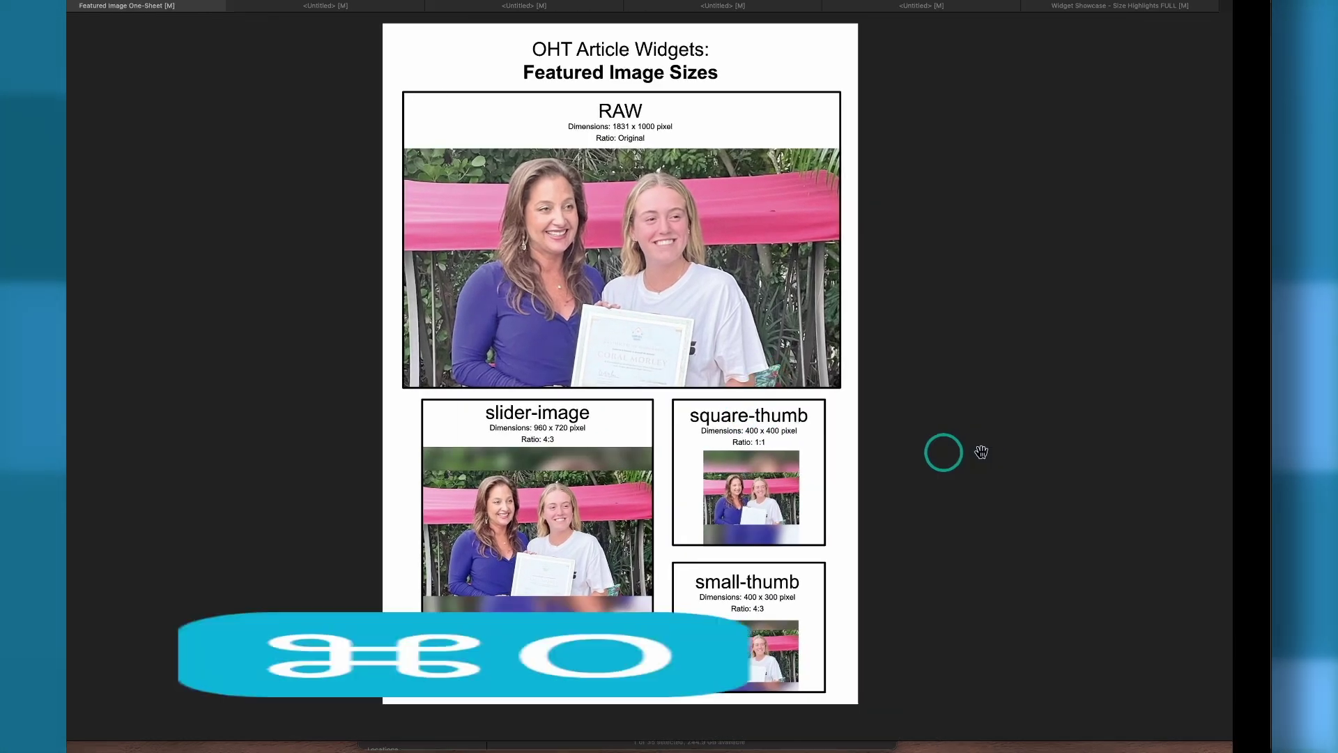
click(226, 15)
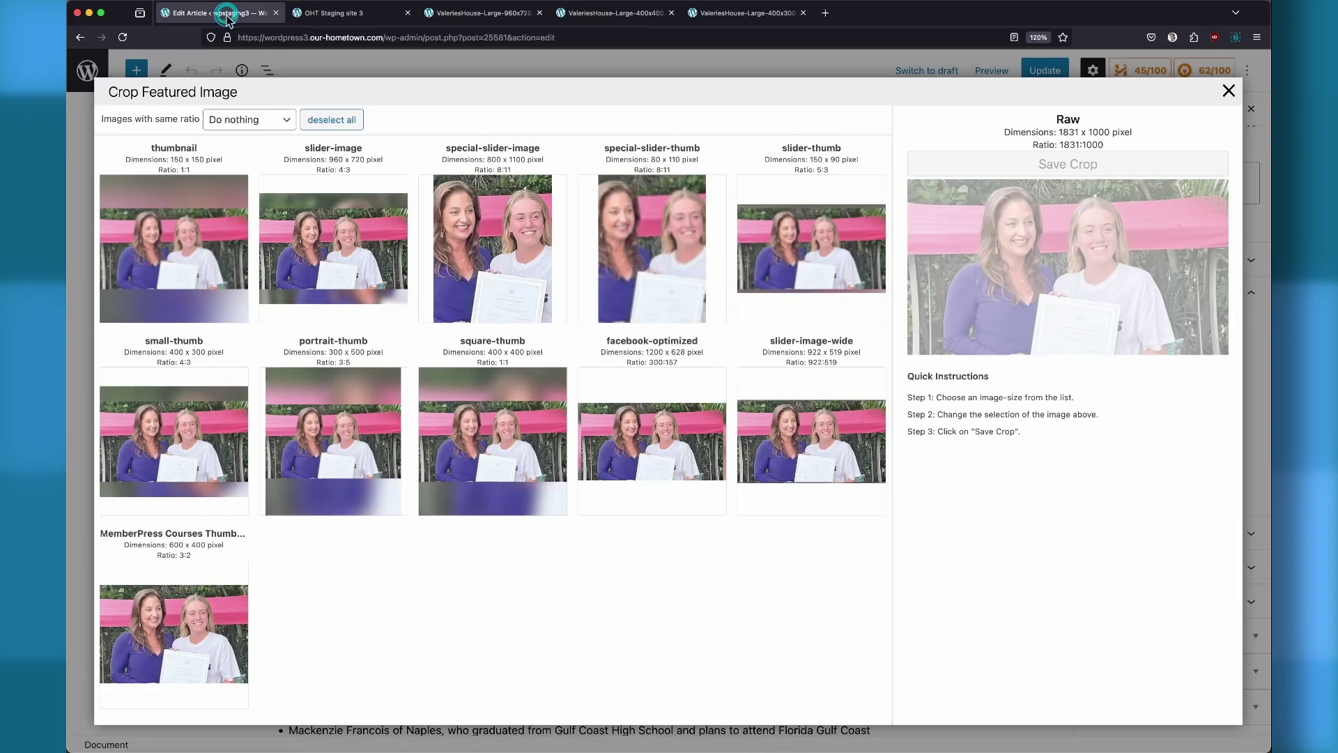
click(654, 488)
click(460, 472)
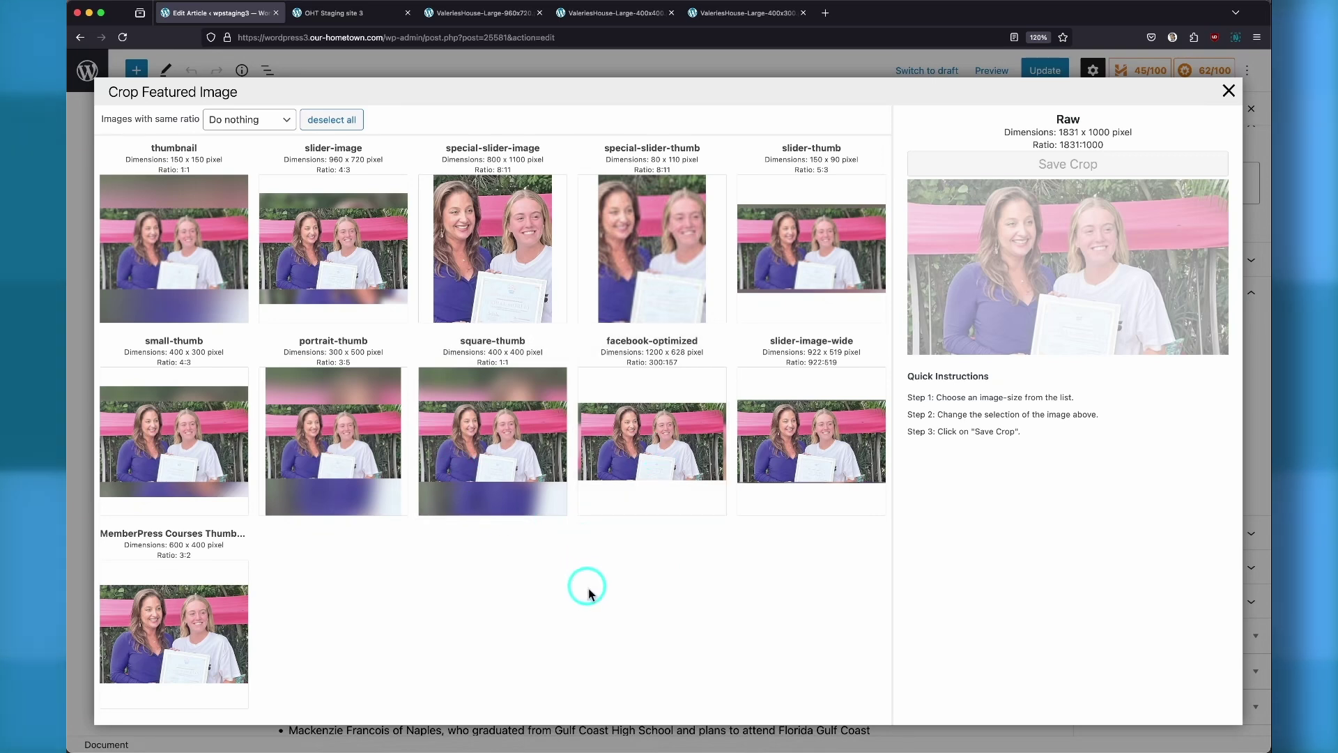
click(377, 175)
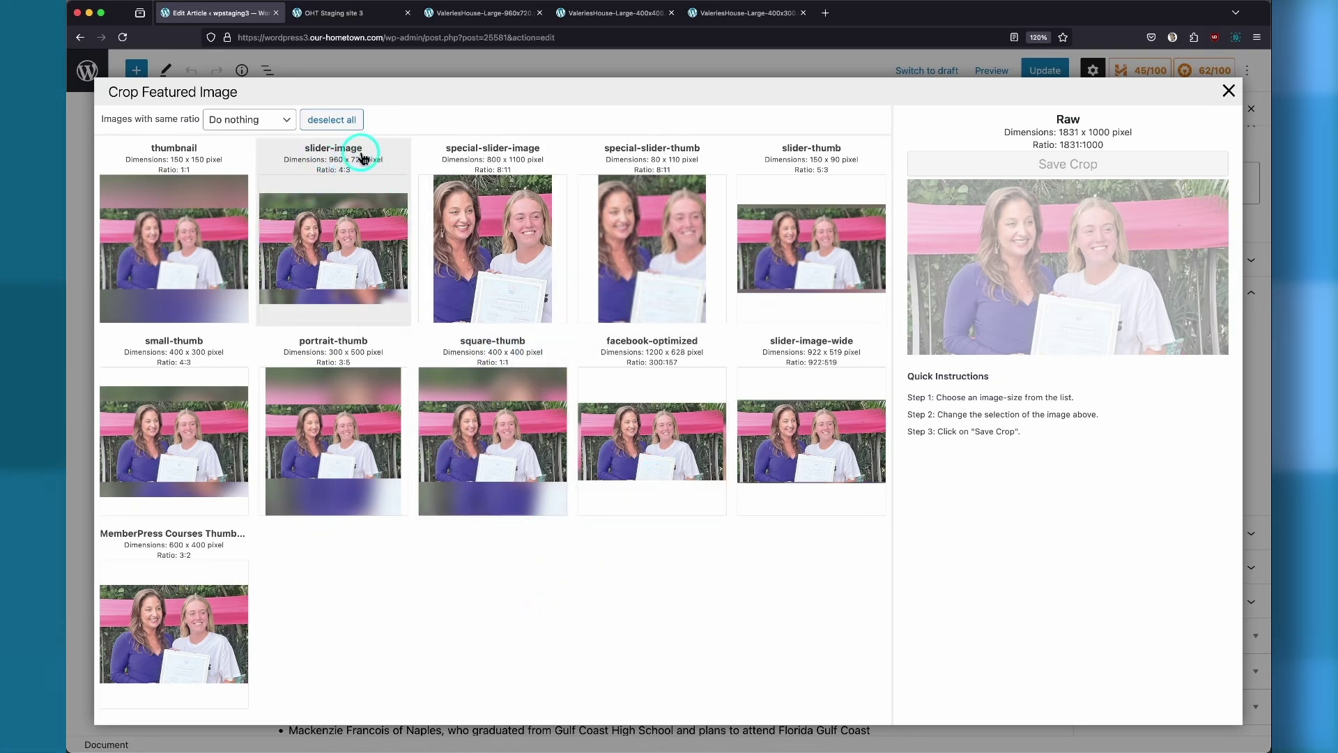
click(486, 433)
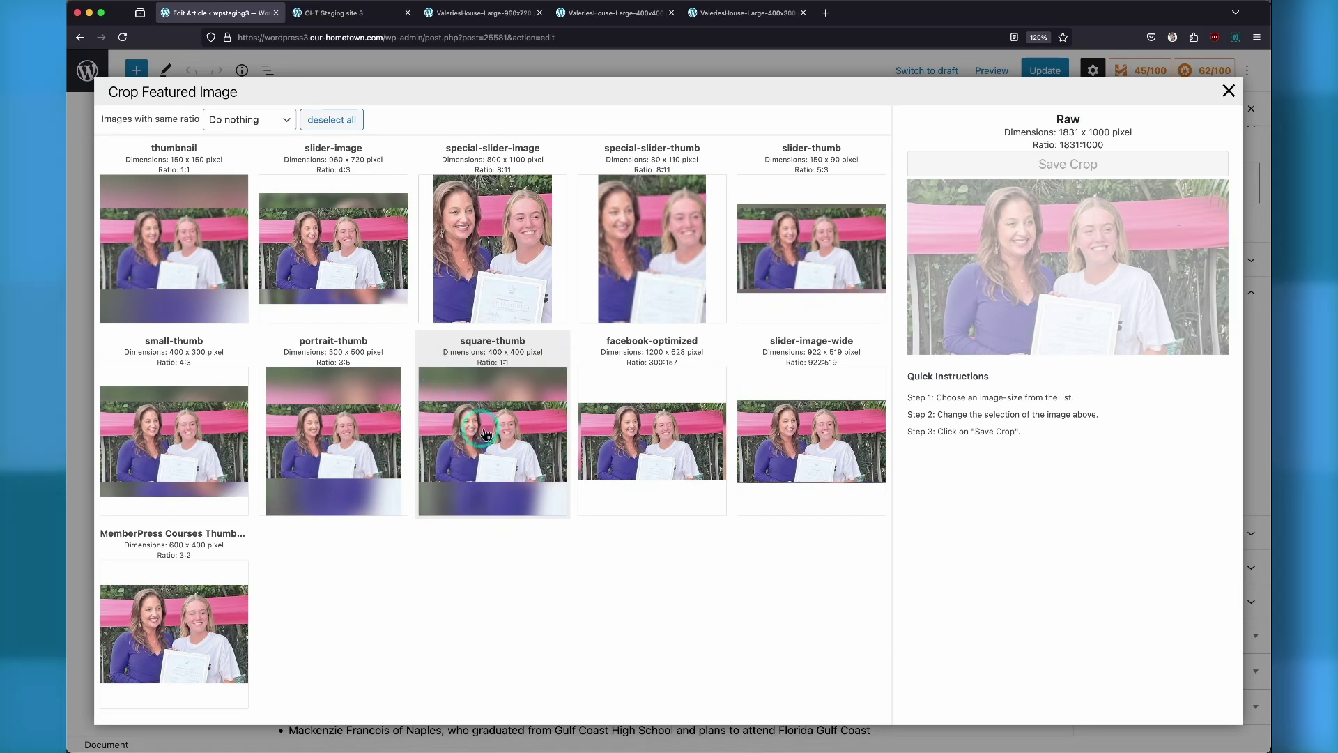
click(489, 402)
click(207, 437)
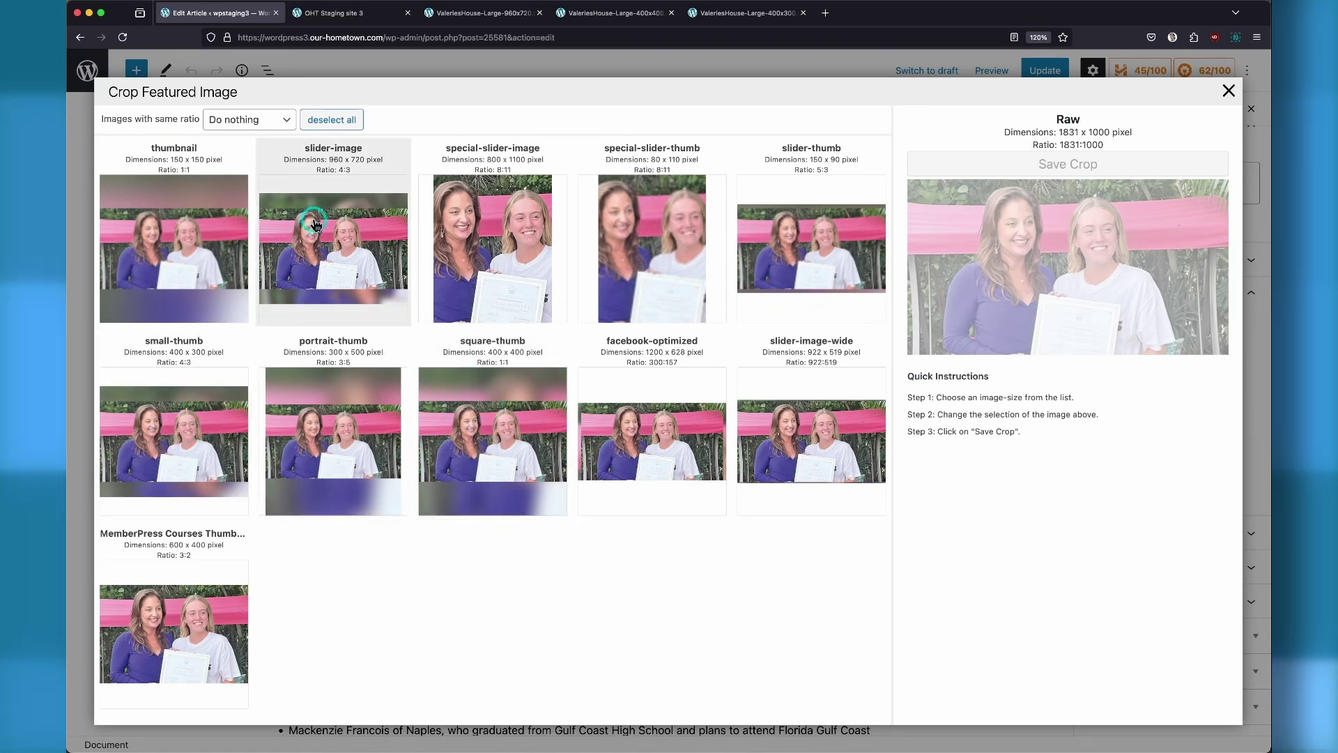
click(286, 230)
- Choose the slider-image size and tighten its 4:3 crop area around the two women, cutting off the lower part of the photo
click(481, 420)
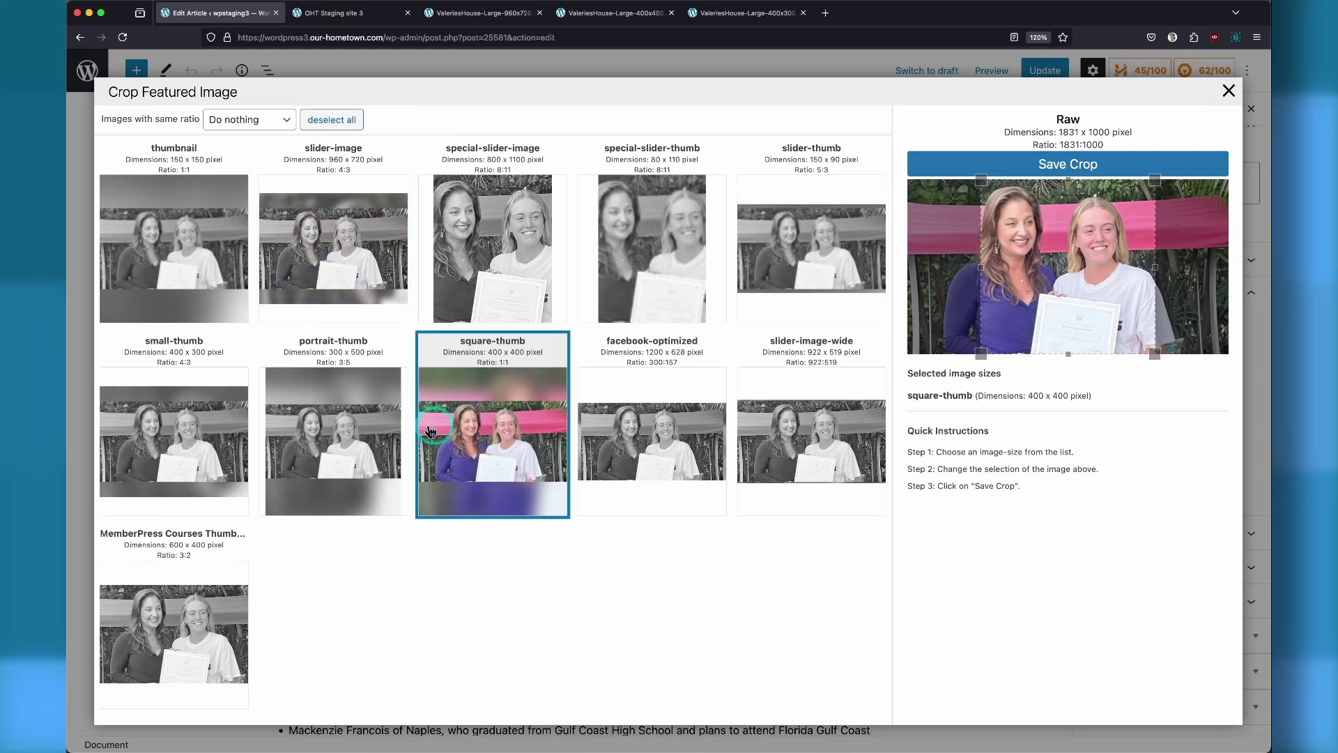
click(211, 439)
click(347, 225)
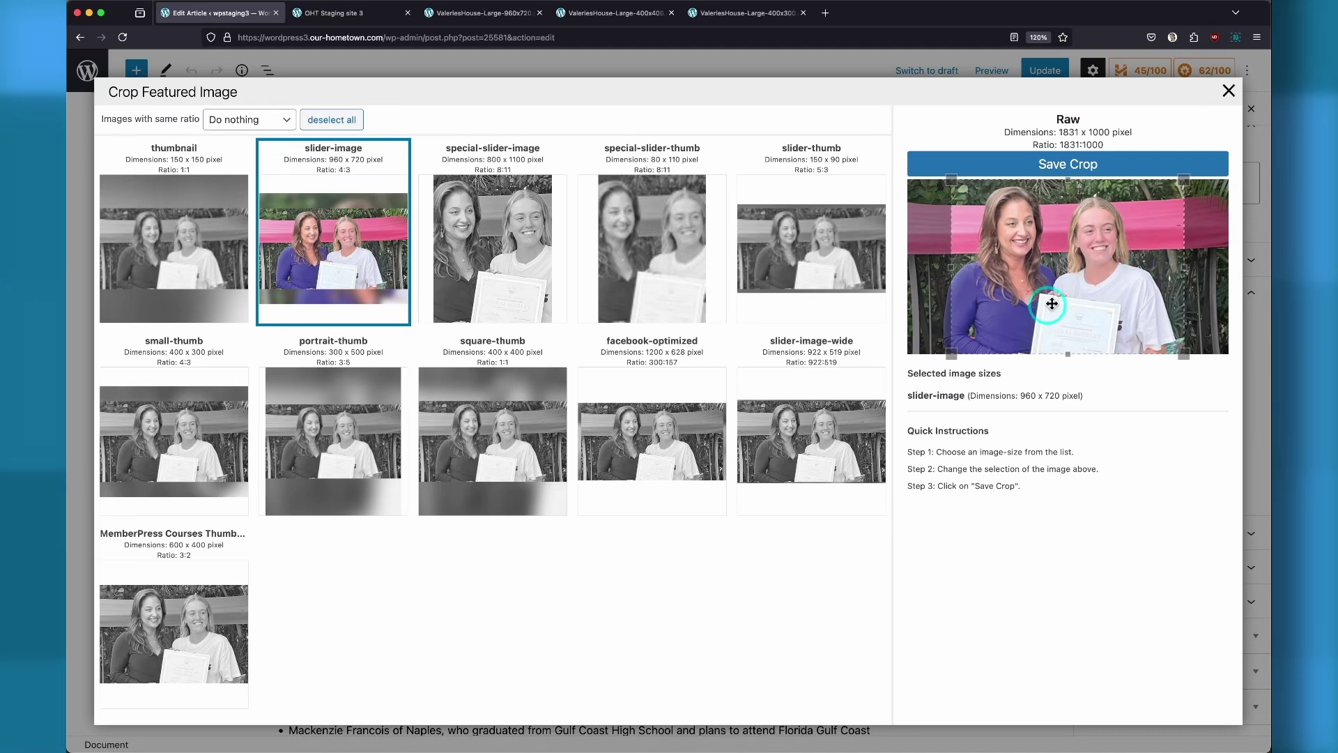
drag(1052, 304, 1074, 282)
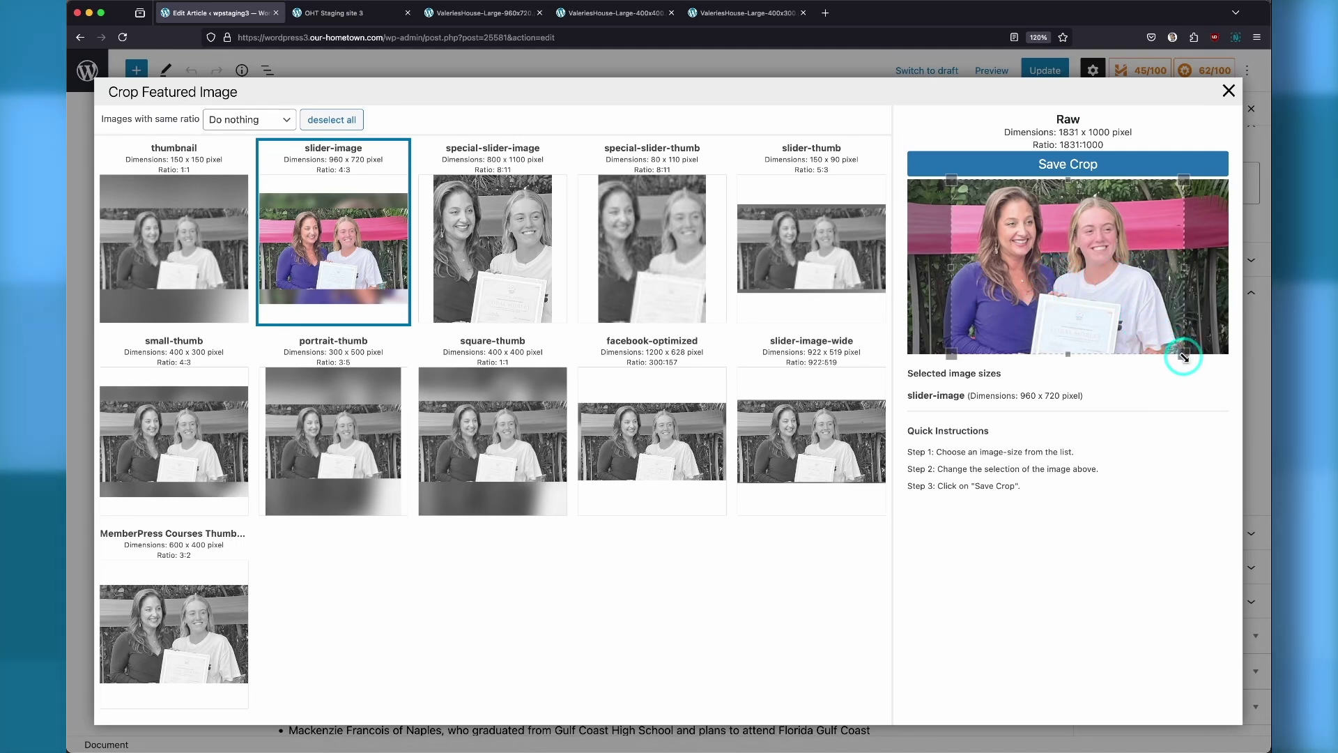
drag(1183, 357, 1143, 293)
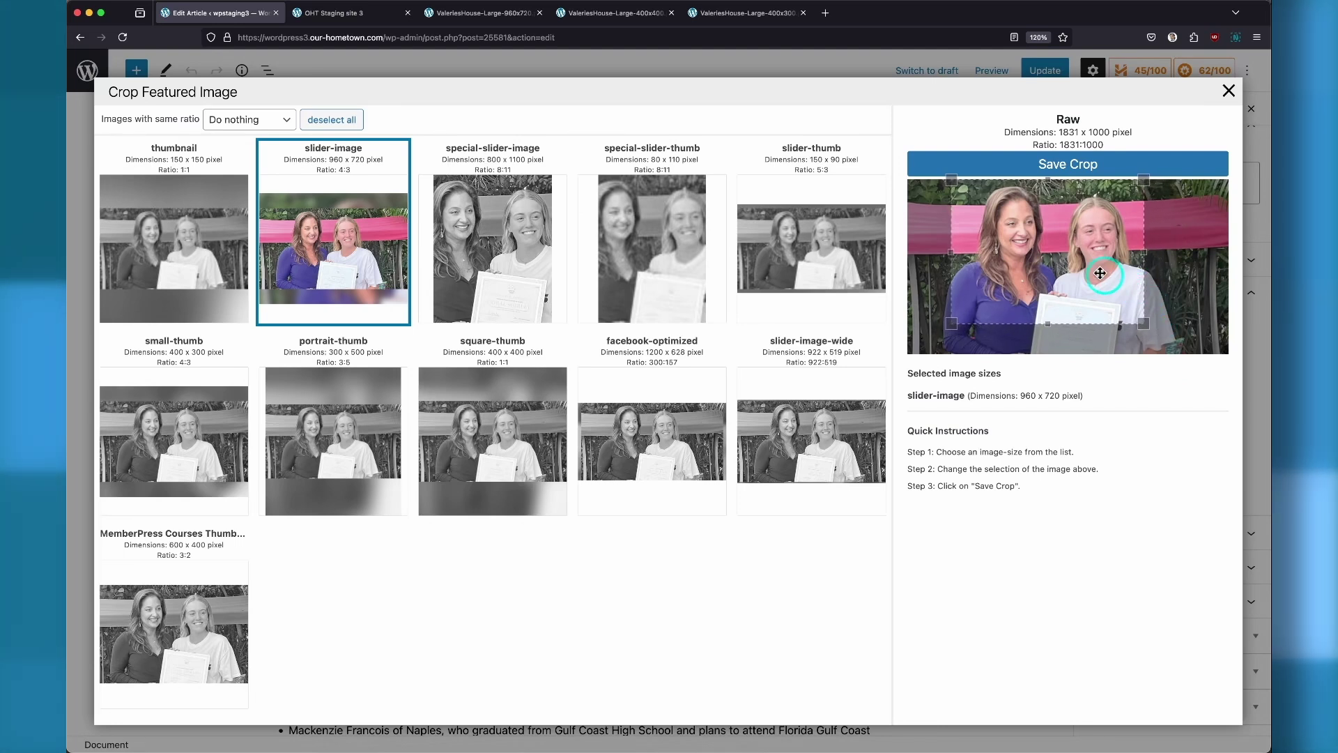
drag(1076, 268, 1088, 261)
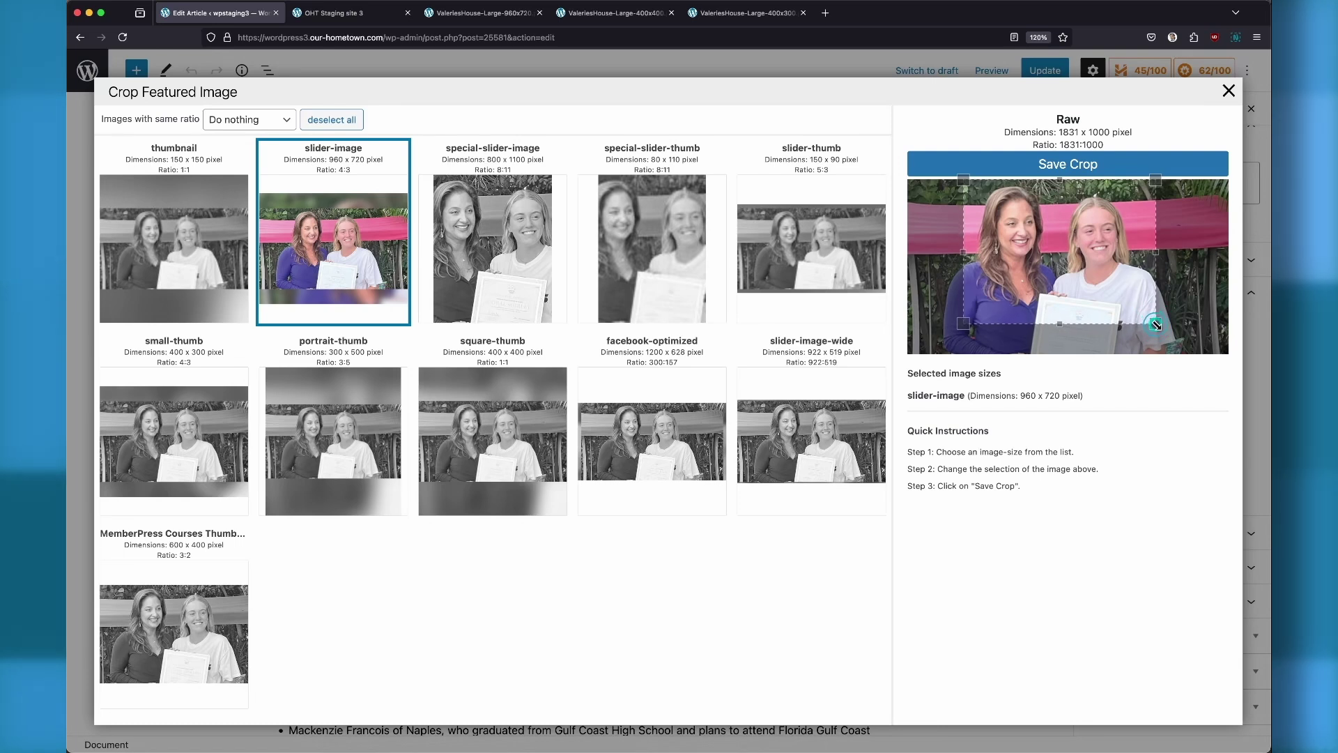
drag(1156, 324, 1153, 321)
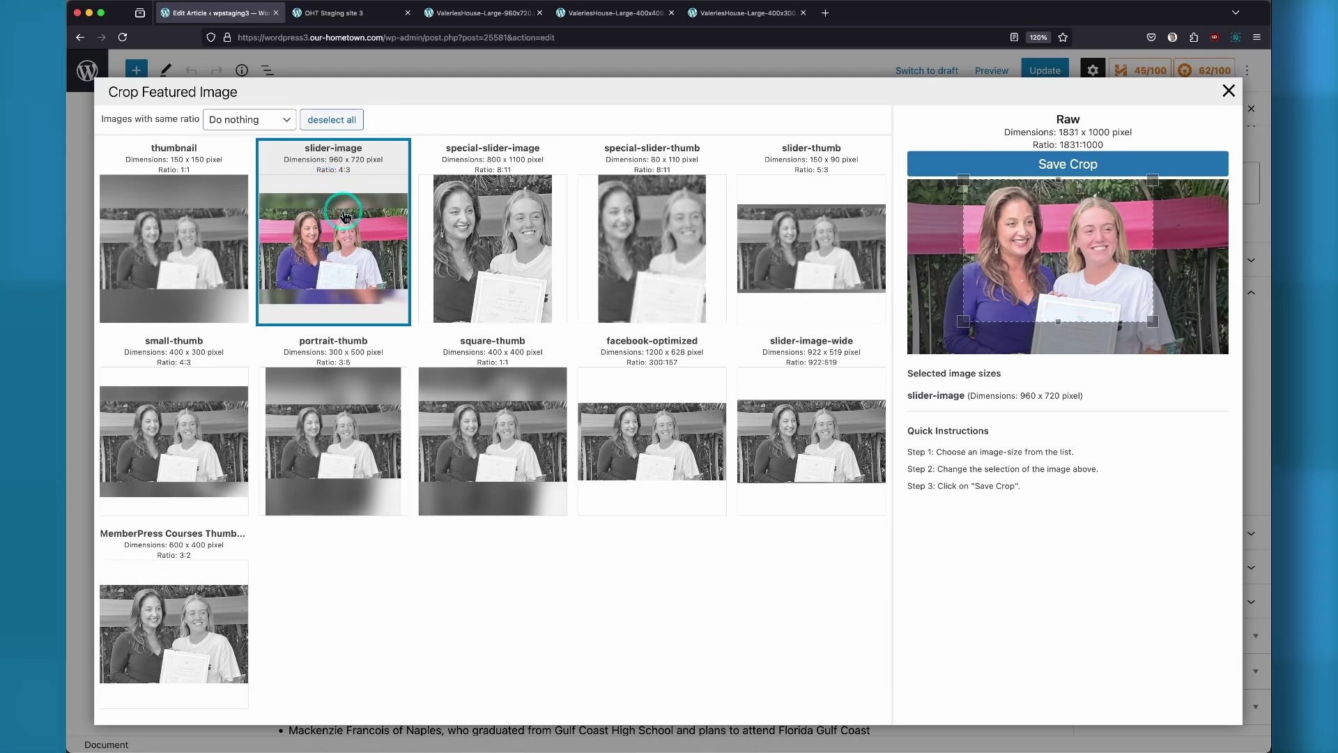
- Save the slider-image crop, close the Crop Featured Image dialog and update the article
click(1071, 168)
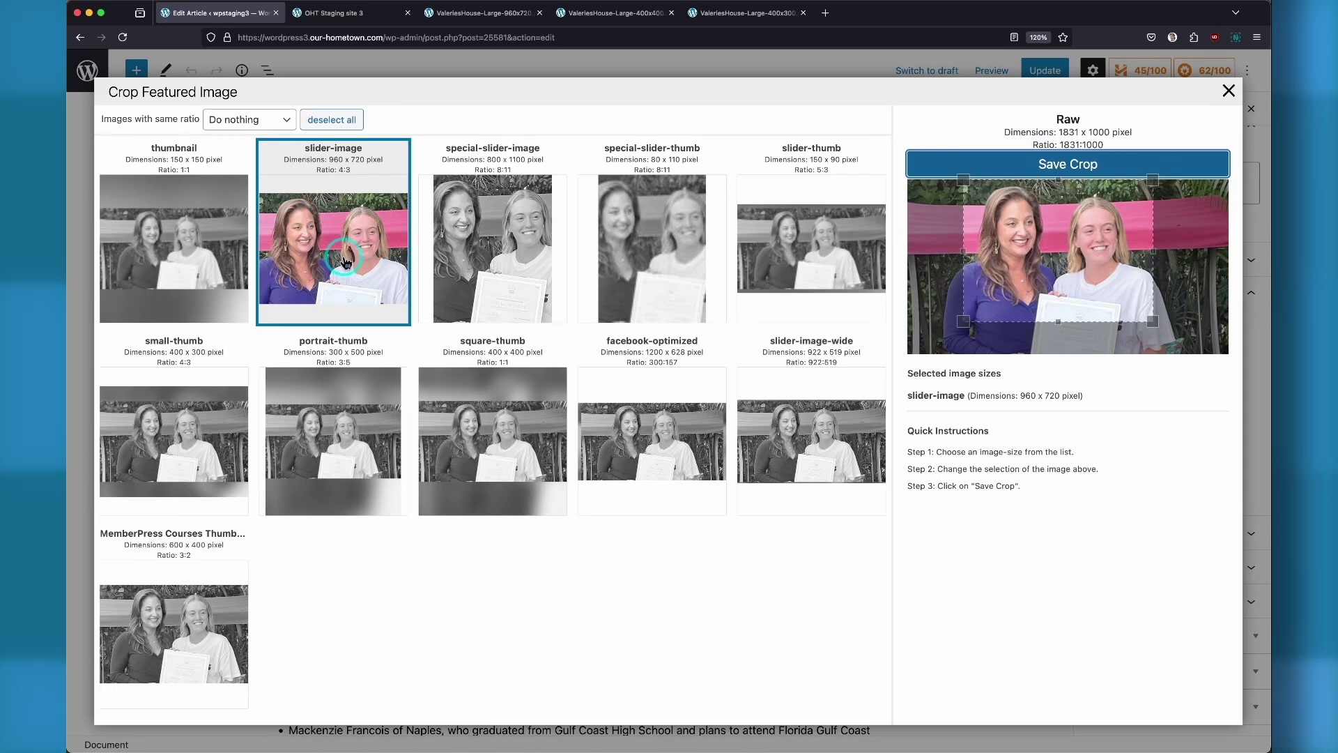
click(346, 257)
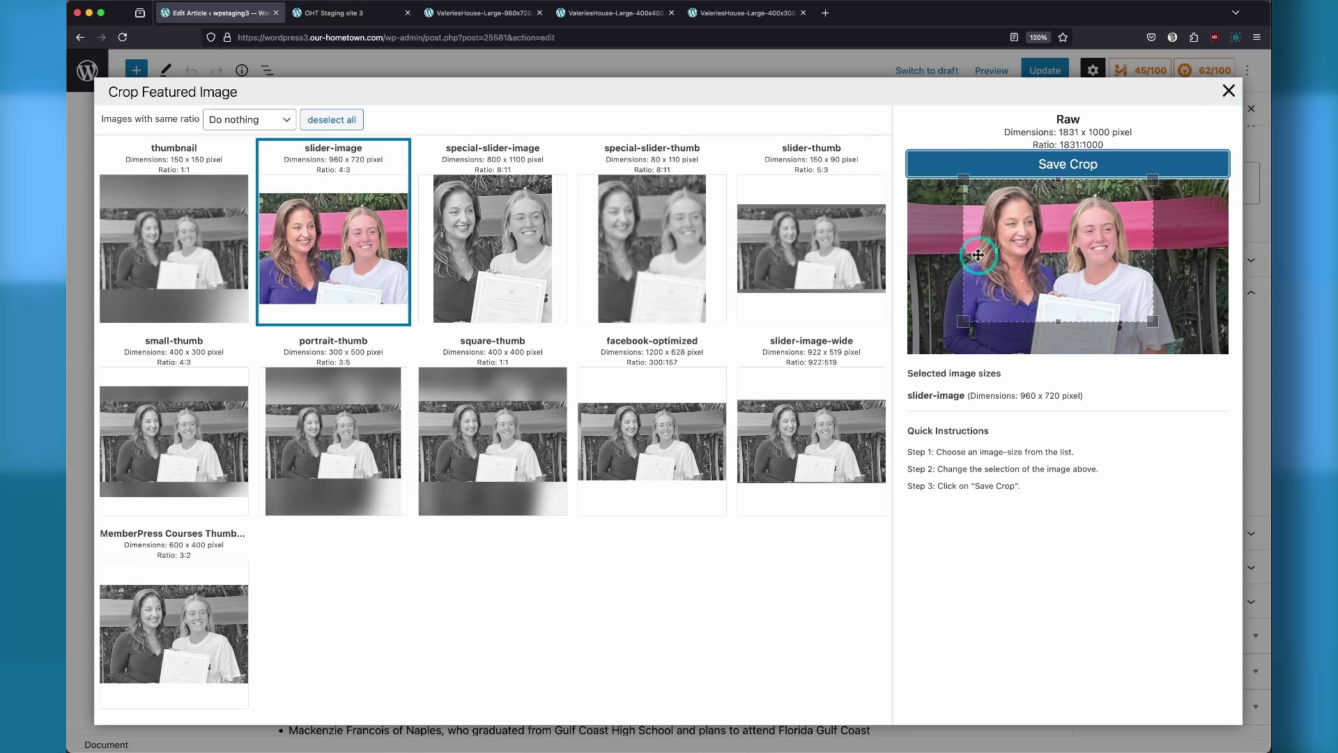
click(1228, 92)
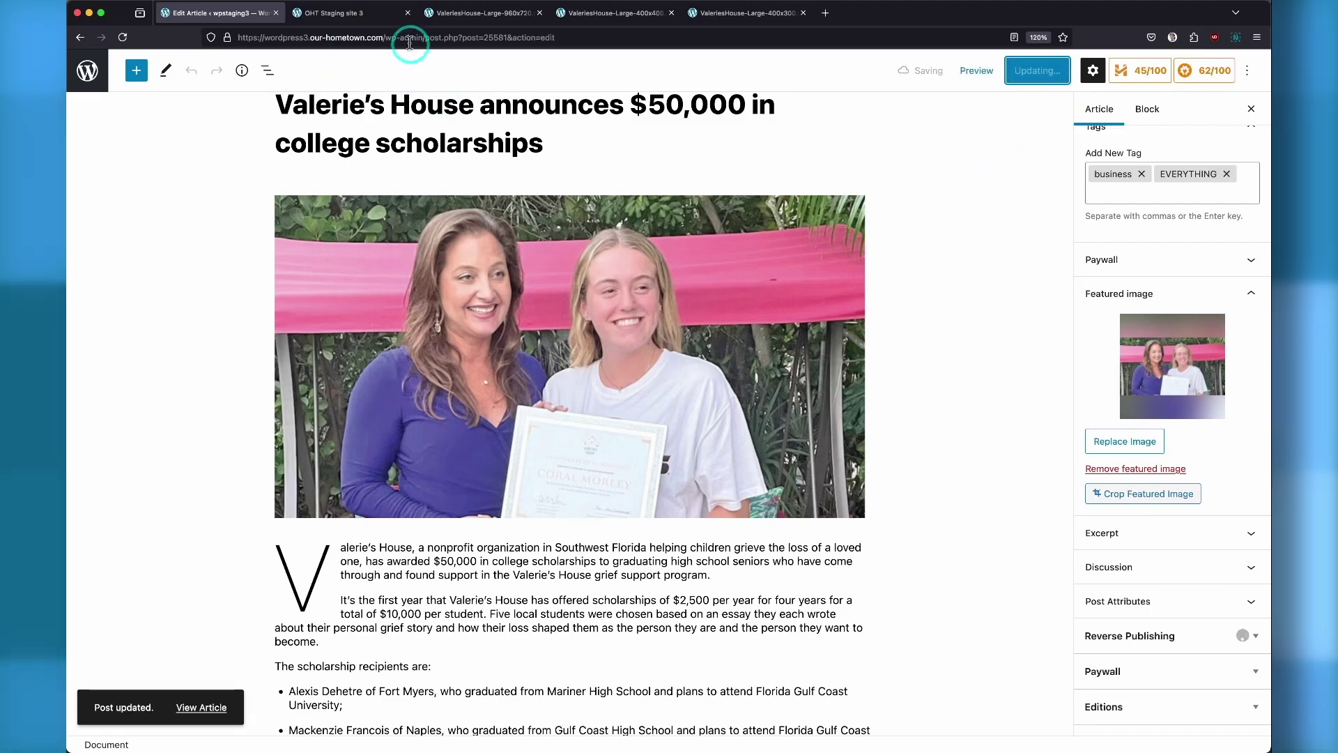
- Switch to the staging site's homepage and clear its cache
click(351, 22)
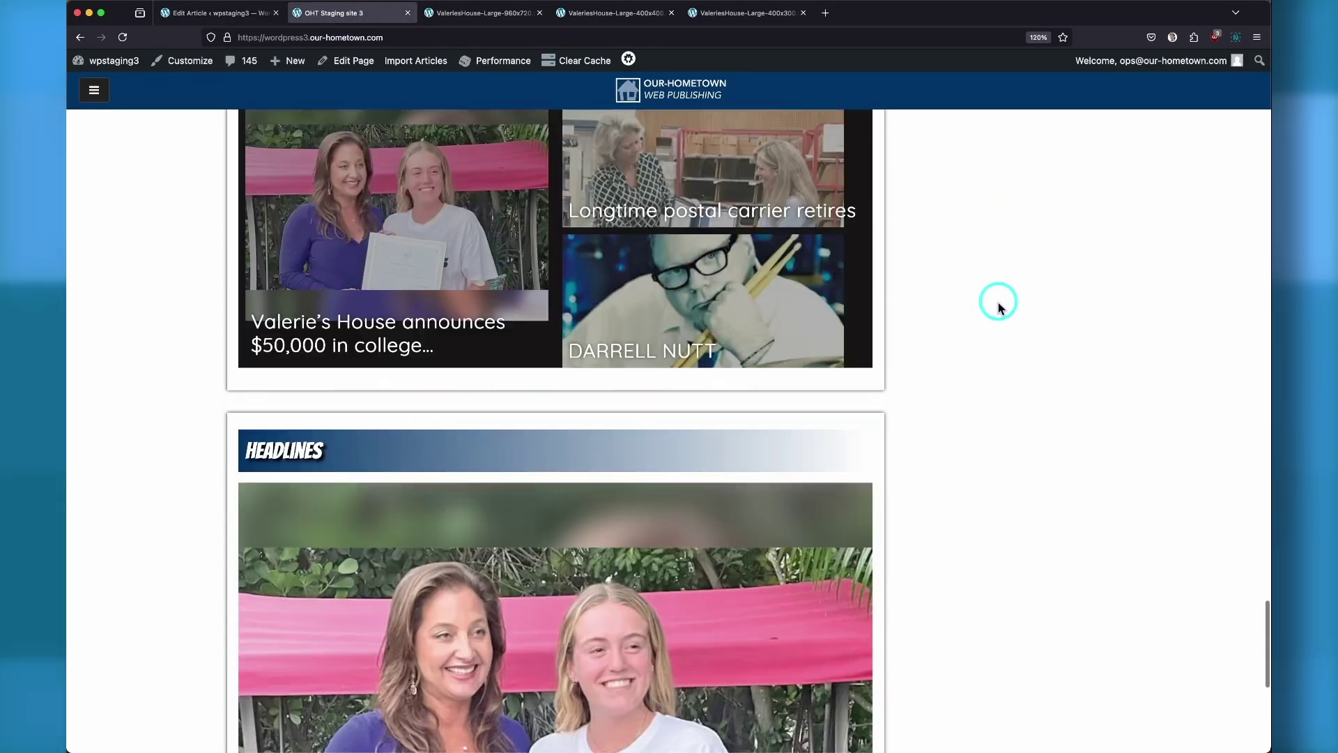
scroll(998, 303, down, 15)
scroll(998, 302, up, 15)
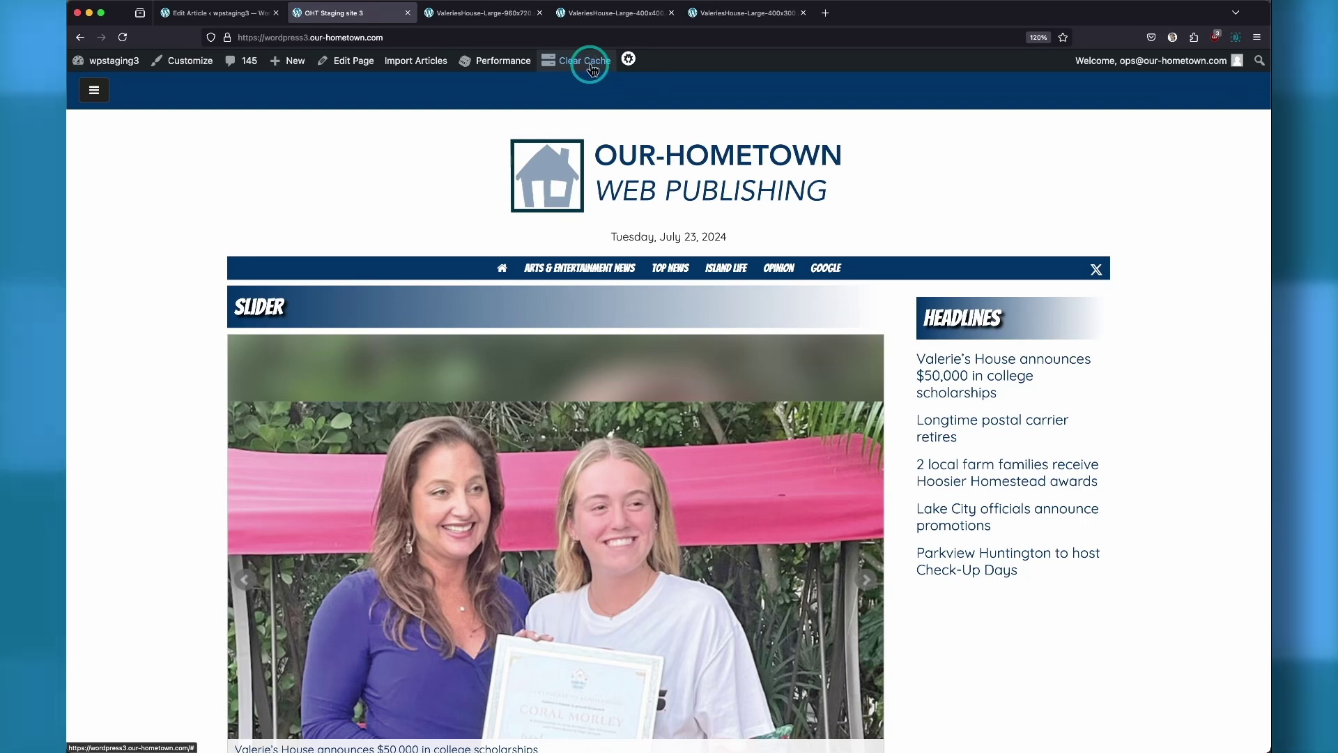
- Check the article's recropped featured image in the Slider and 1 Column widgets on the homepage
scroll(1160, 362, down, 2)
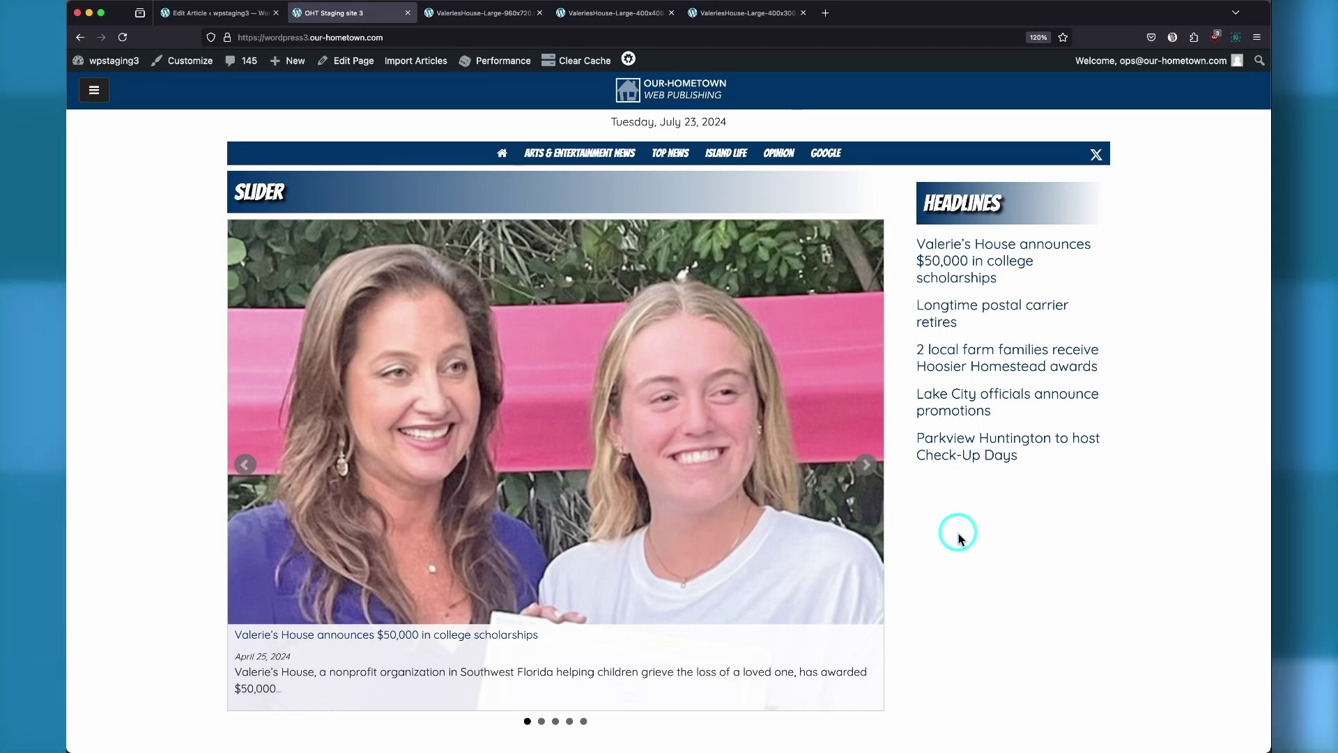
scroll(959, 533, down, 6)
scroll(959, 533, down, 3)
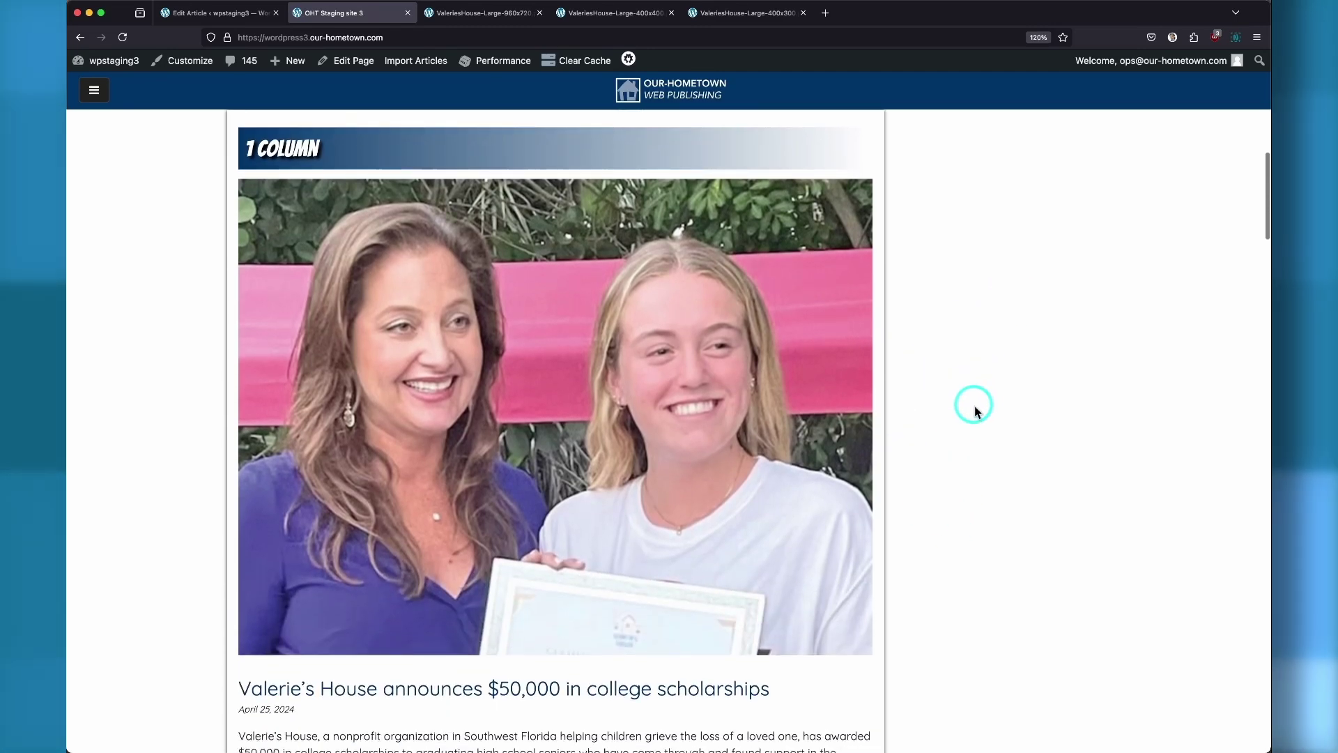
scroll(948, 483, down, 12)
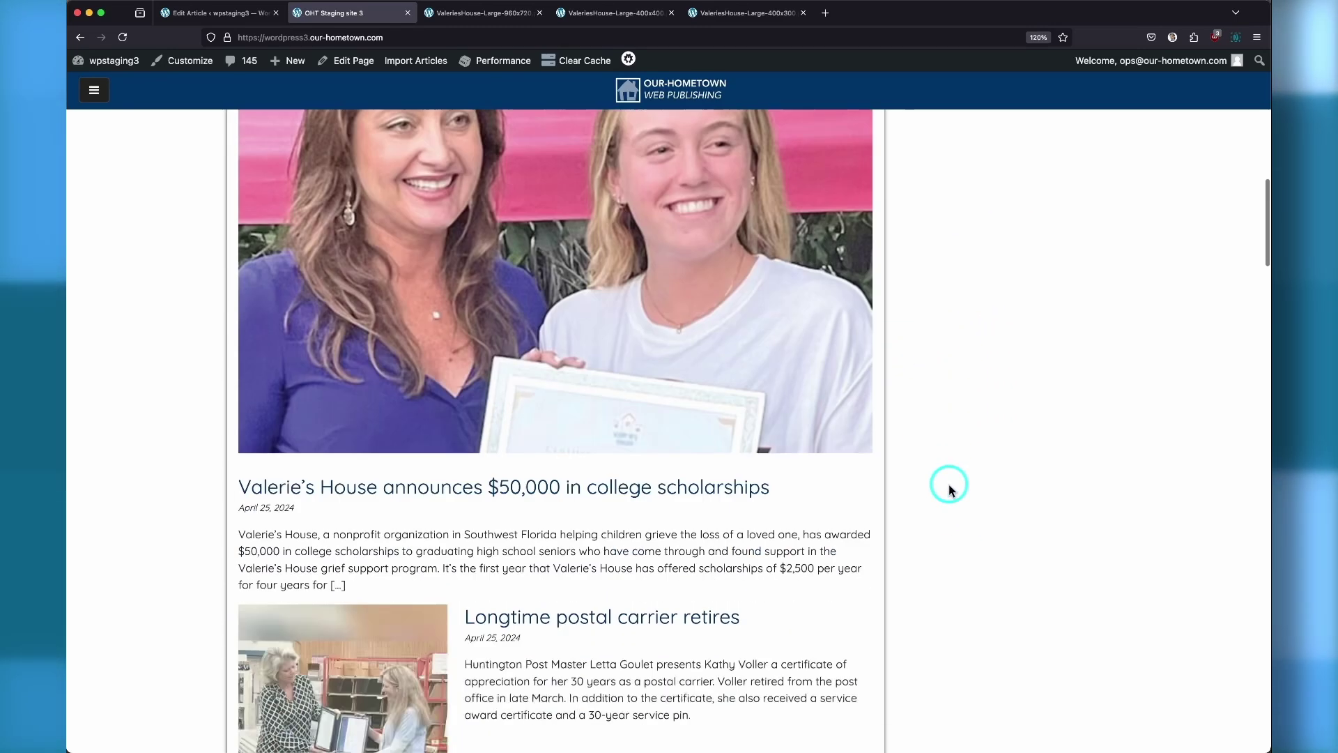
- Compare the article's image in the Vertical Stack and Horizontal Grid widgets with the recropped one in Magazine Style and Headlines
scroll(948, 483, down, 6)
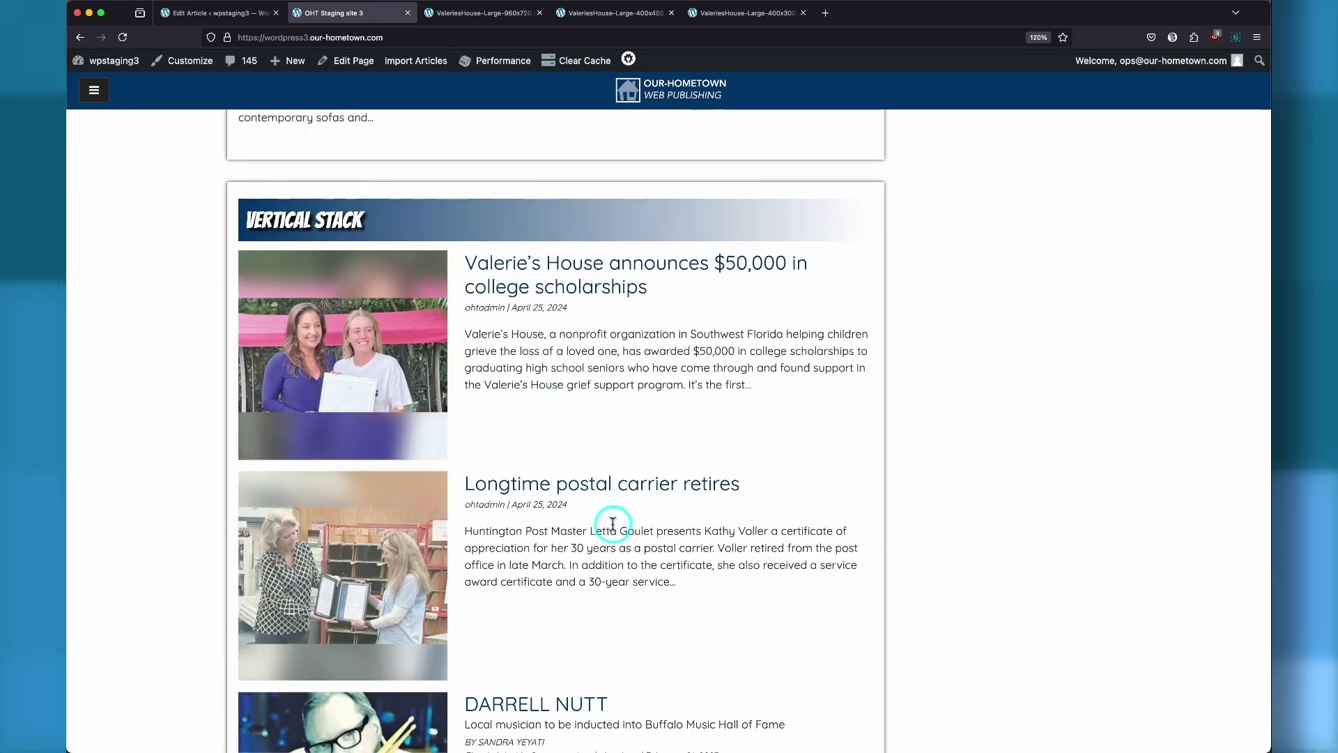
scroll(663, 484, down, 12)
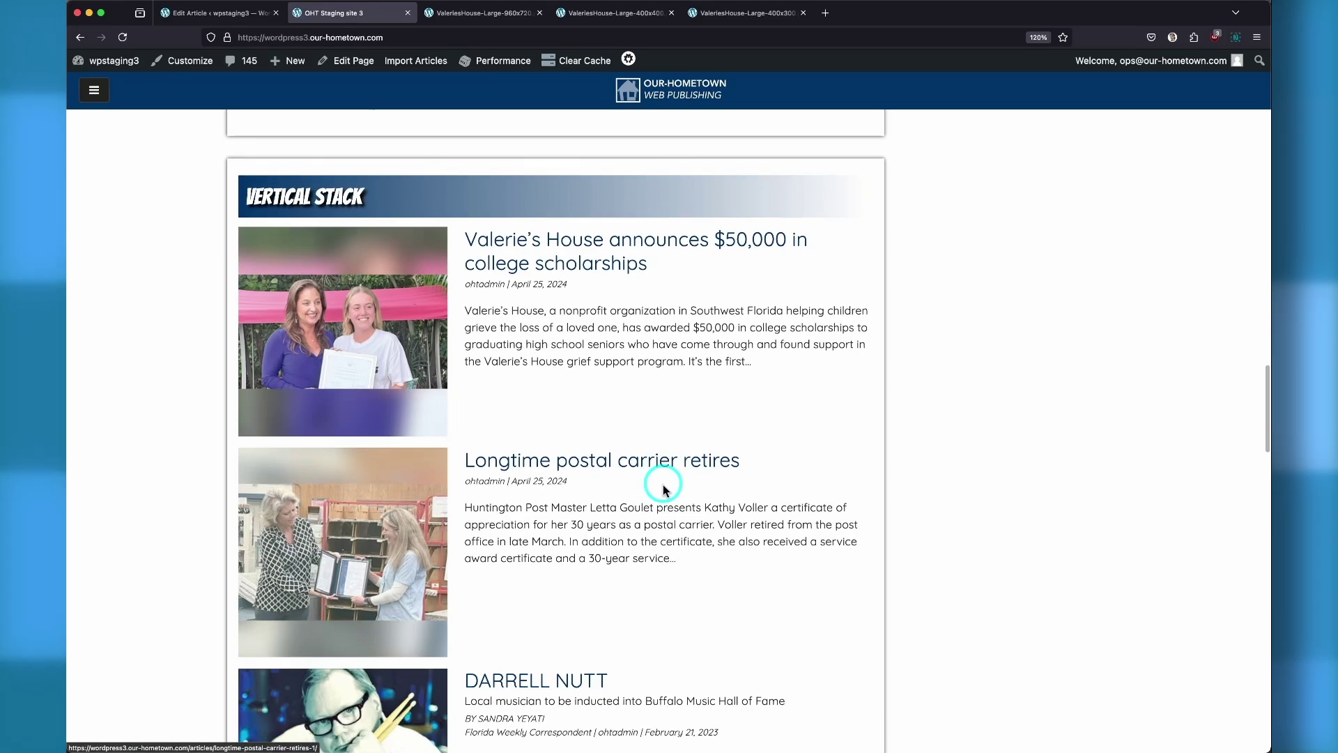
scroll(663, 484, down, 4)
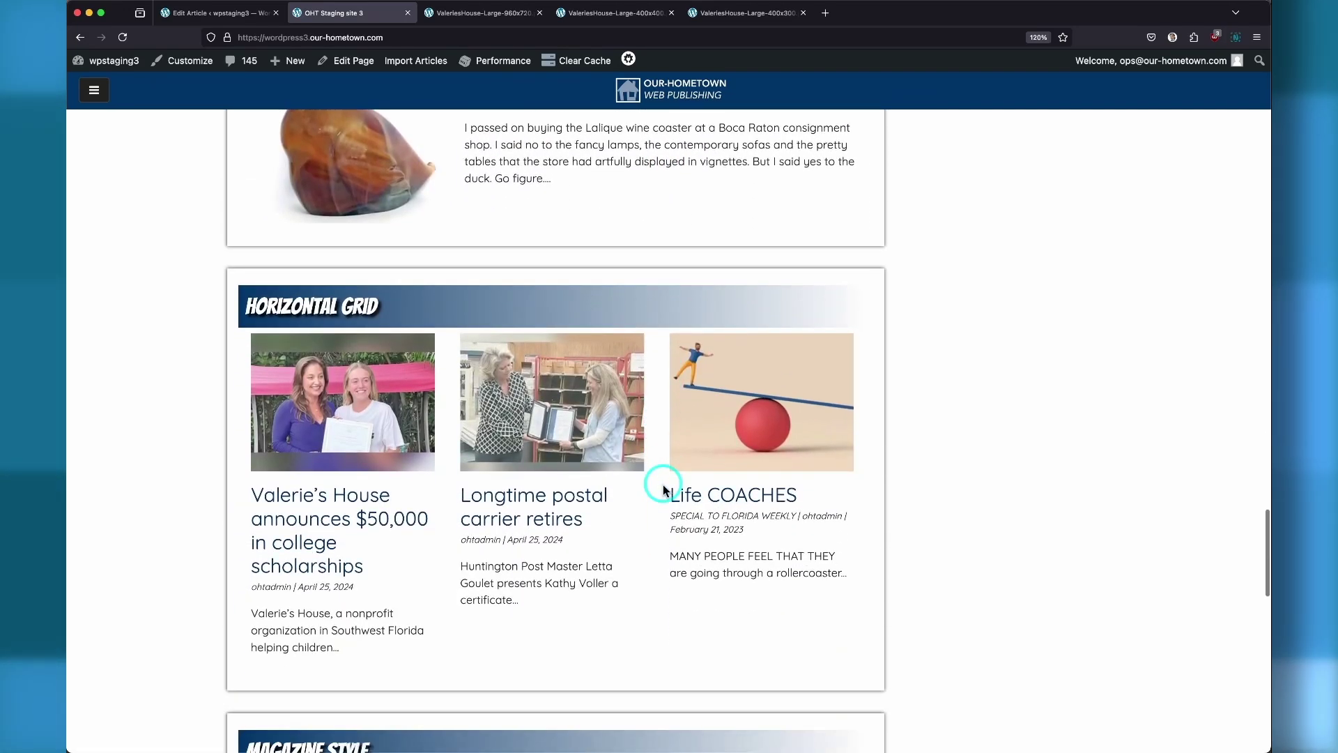
scroll(663, 483, down, 3)
scroll(663, 484, down, 5)
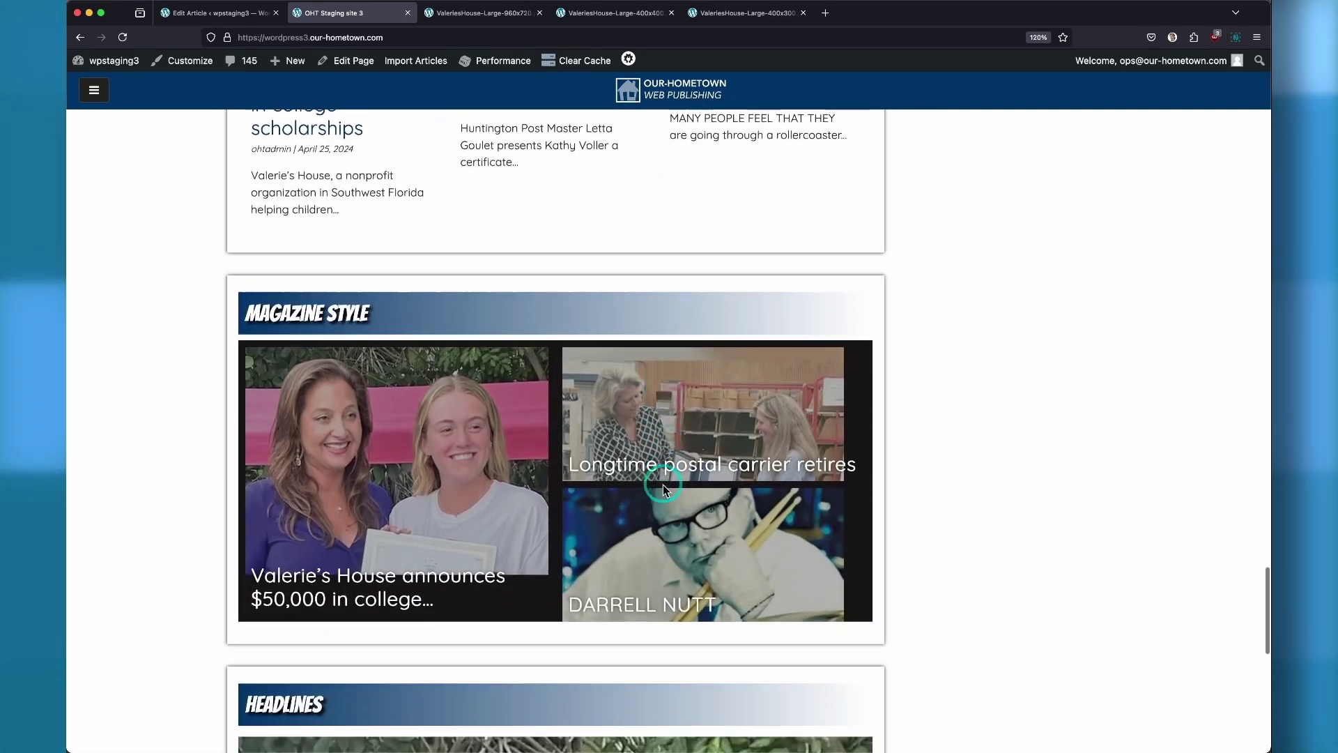
scroll(663, 484, down, 5)
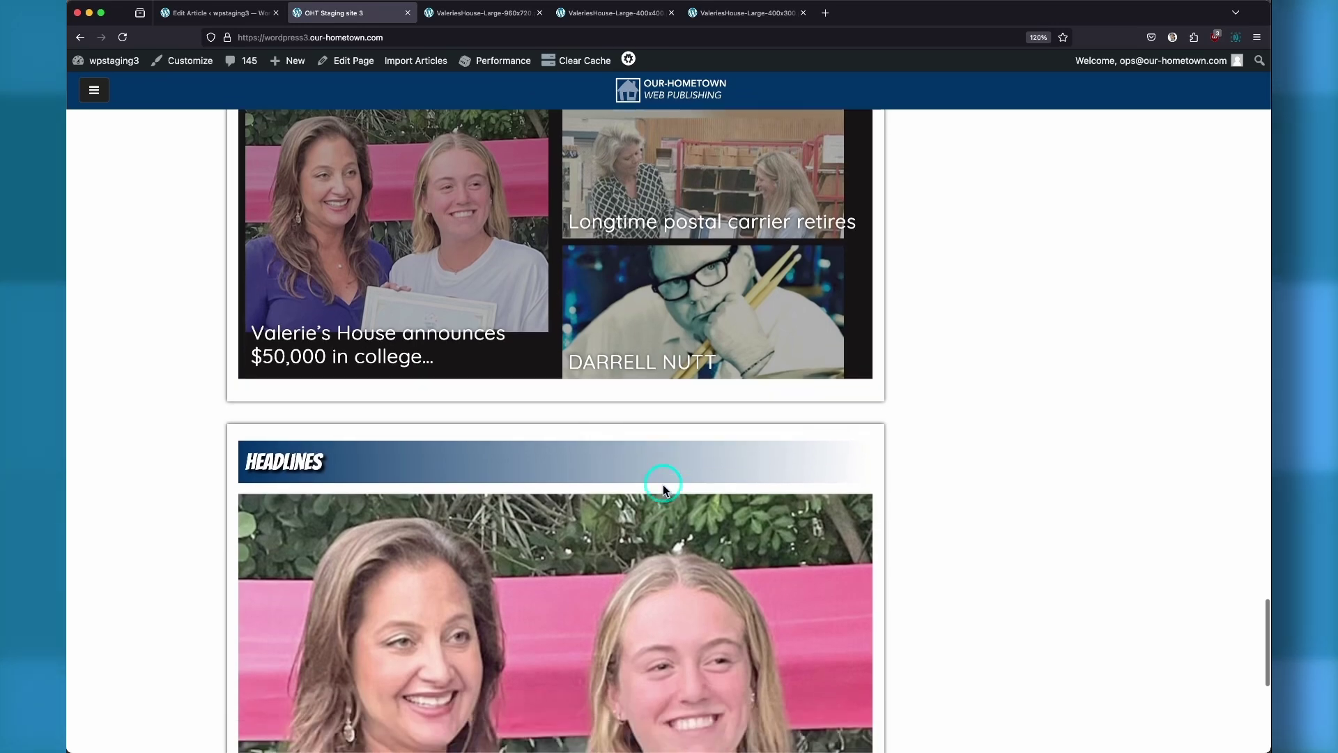
scroll(662, 484, up, 2)
scroll(662, 484, up, 4)
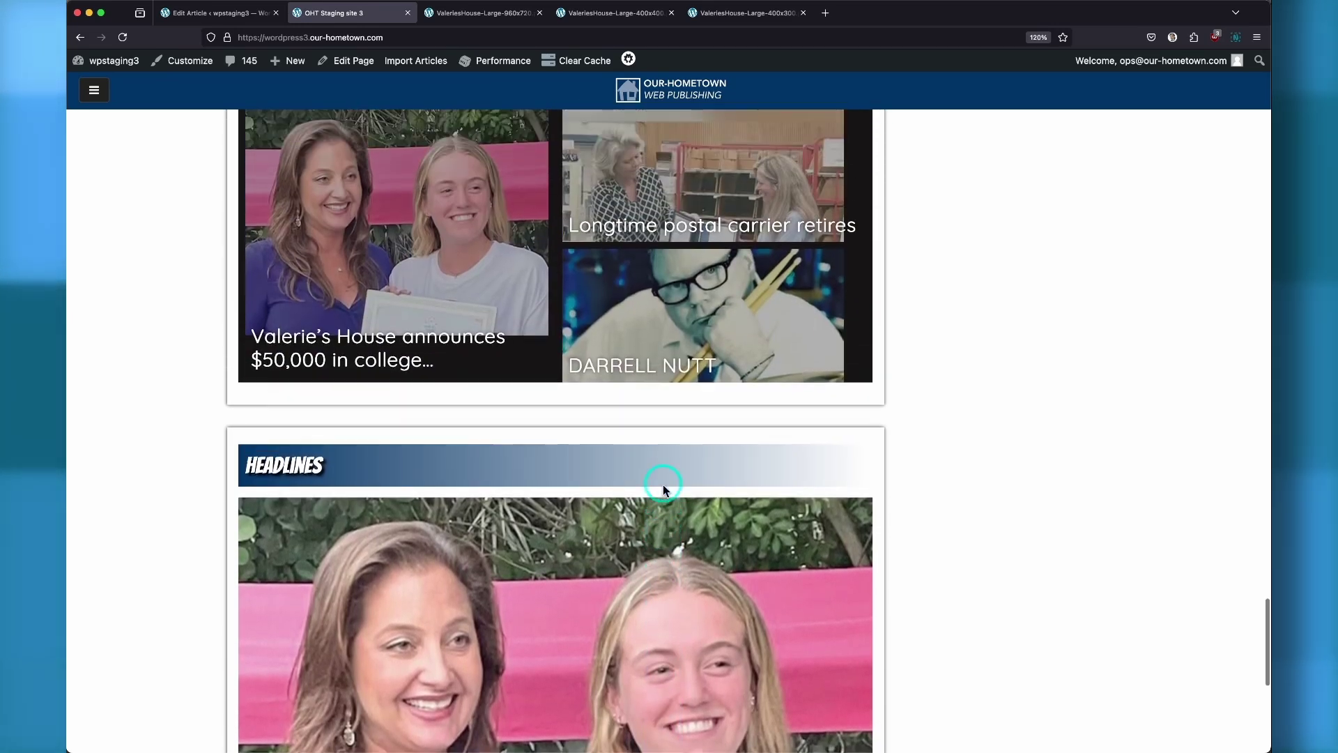